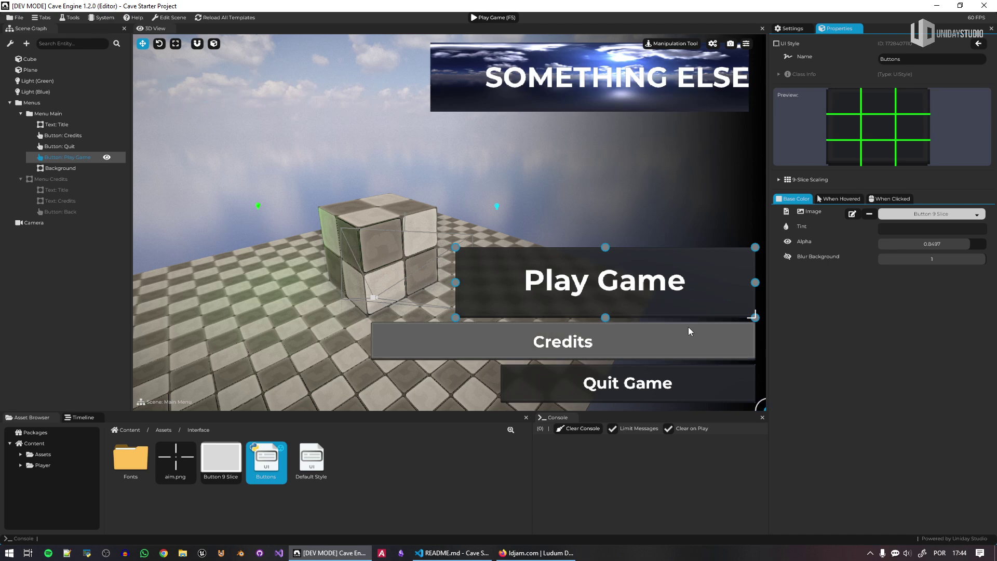
Set the Buttons style's When Hovered tint to bright red.
click(855, 200)
click(959, 229)
click(939, 247)
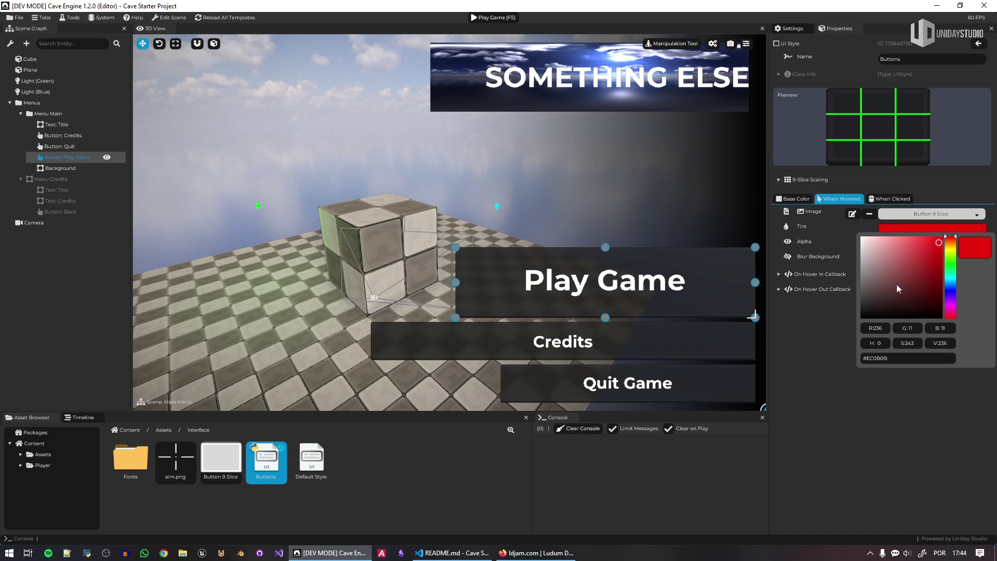
click(826, 291)
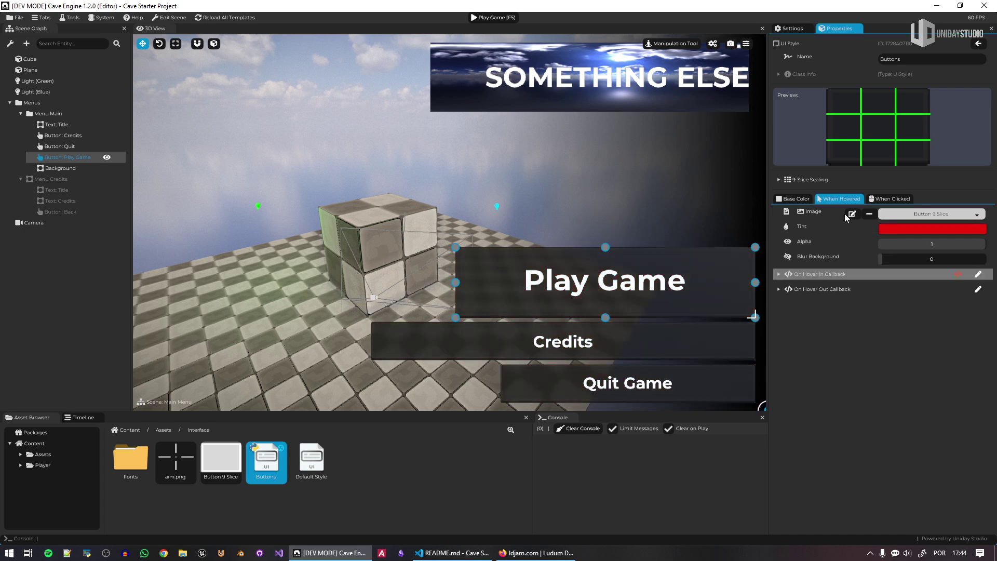
click(891, 199)
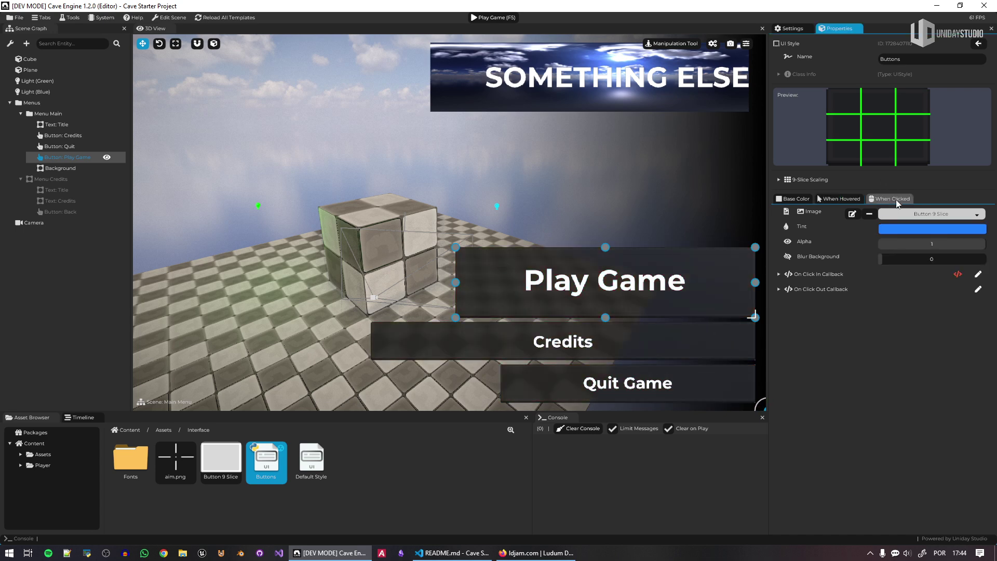
click(850, 197)
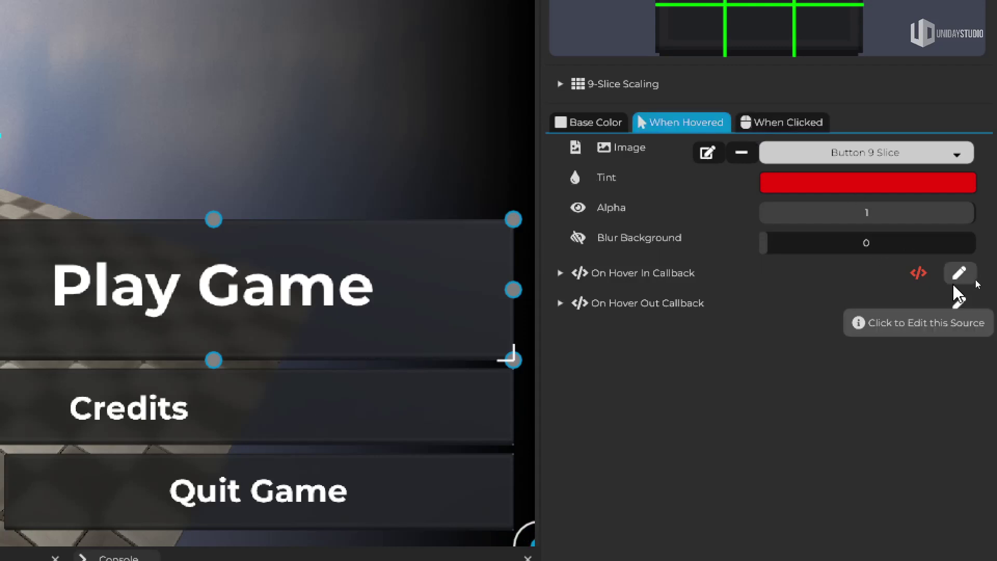
Check that the On Hover In script plays ui-over.ogg, then close it.
click(957, 274)
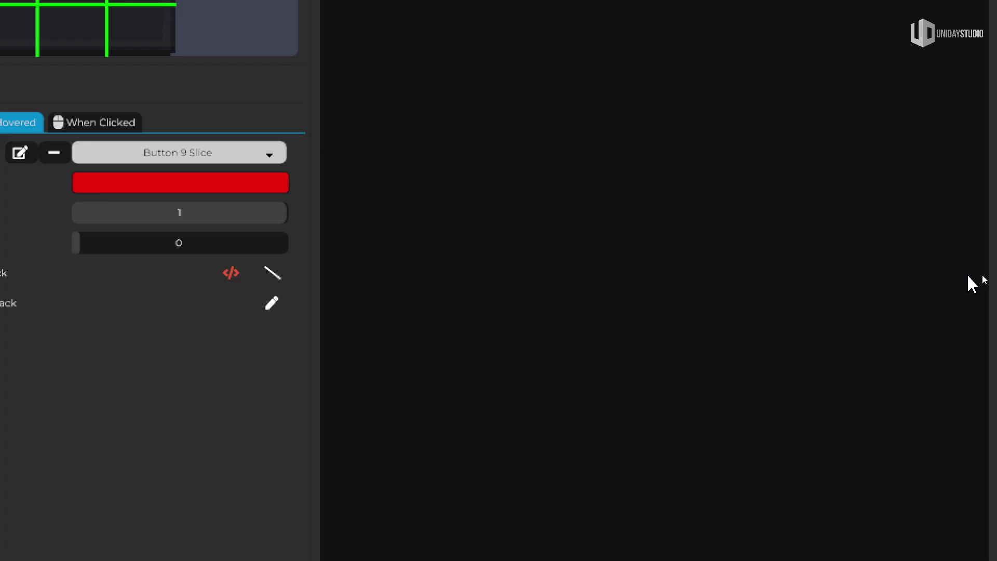
drag(696, 130, 332, 128)
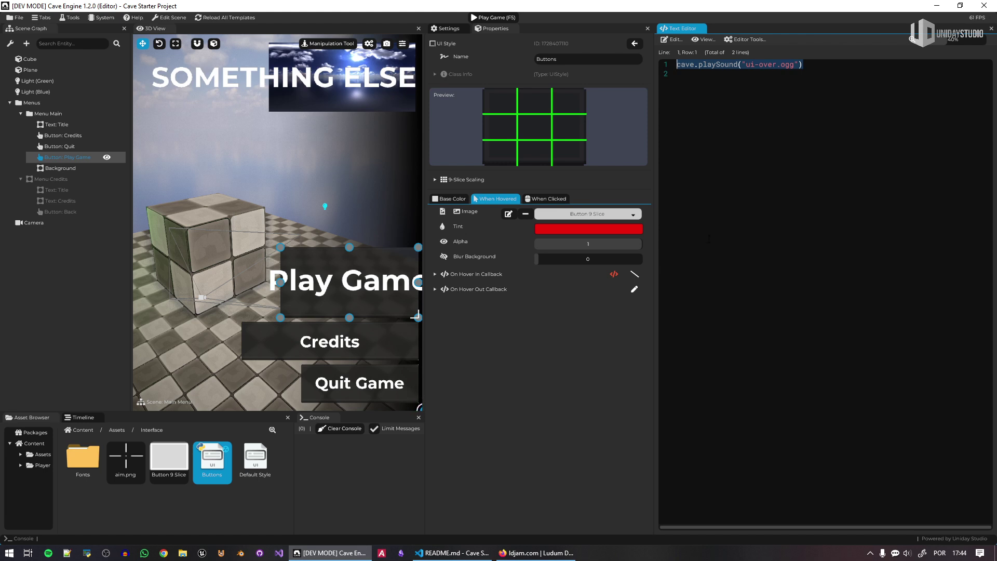
click(635, 275)
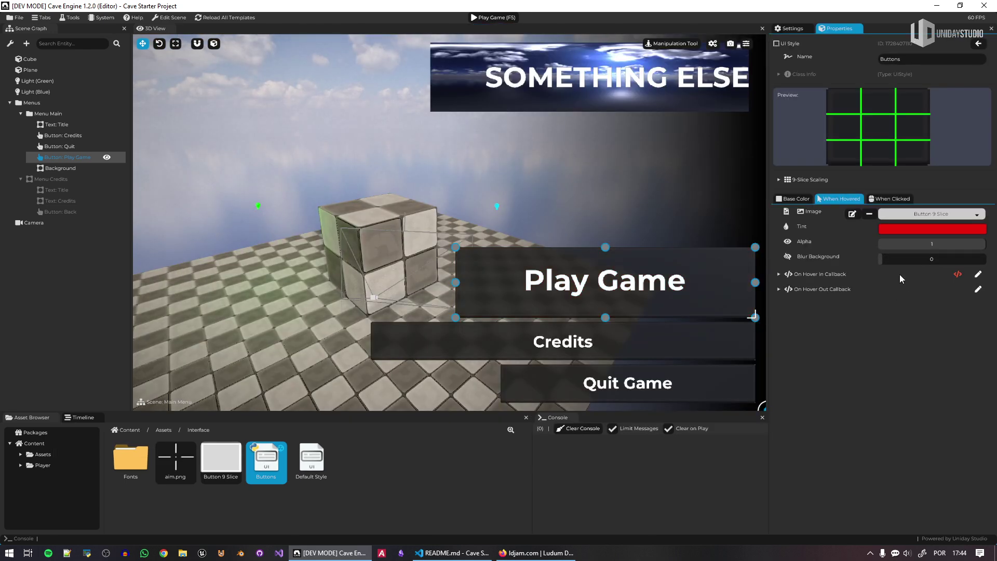
click(687, 195)
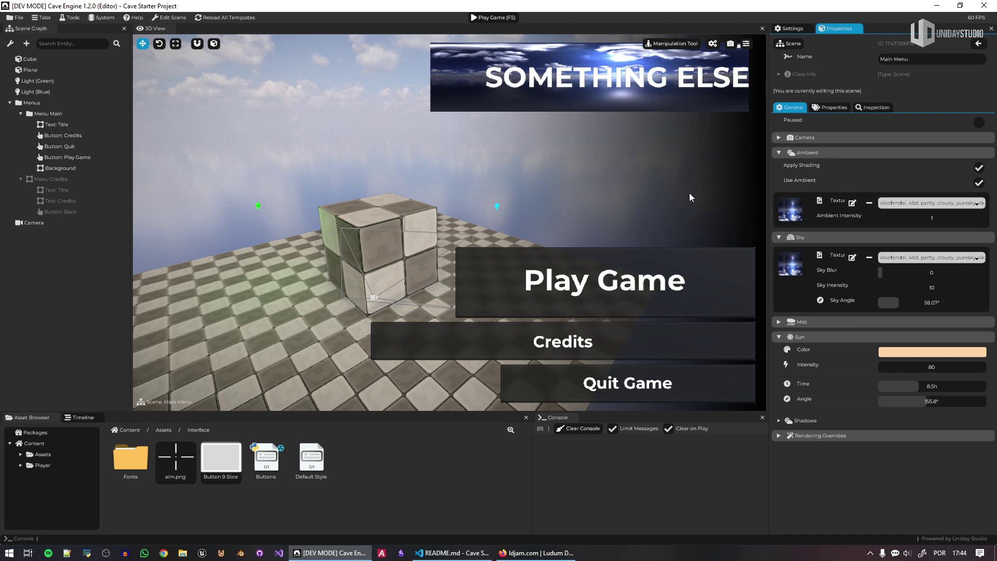
Playtest the red hover tint, then reset the Buttons base image to Button 9 Slice.
key(F5)
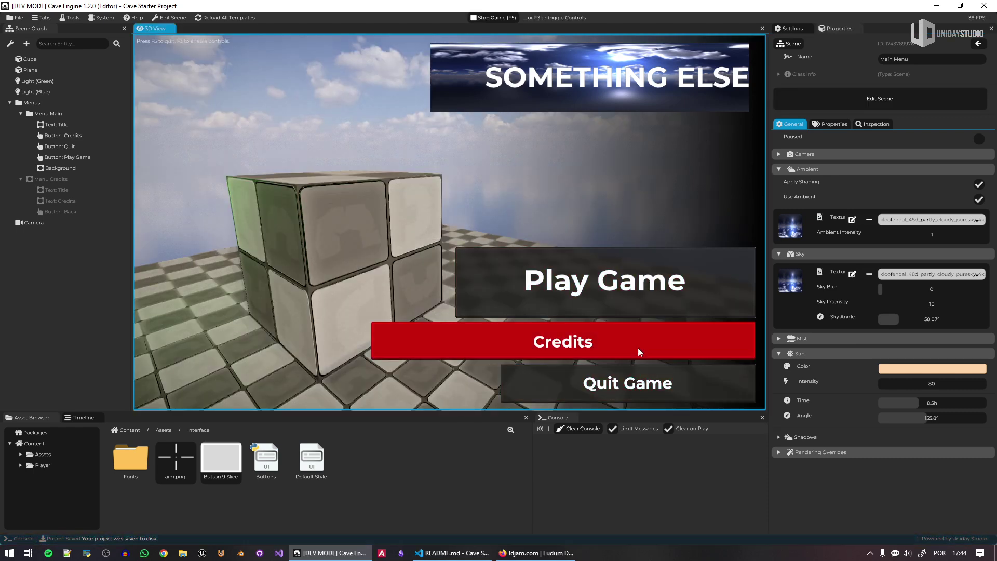
key(F5)
click(266, 460)
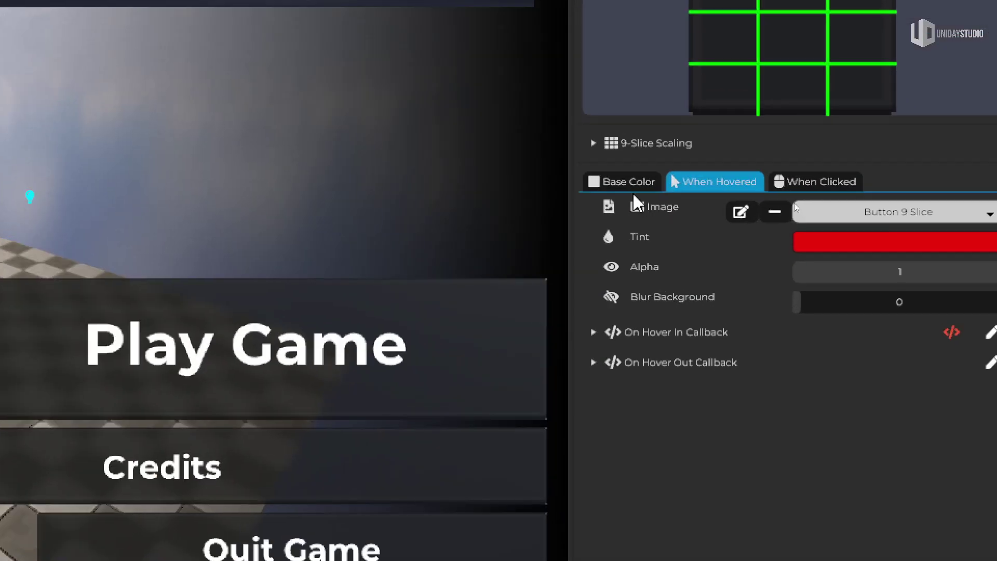
click(788, 198)
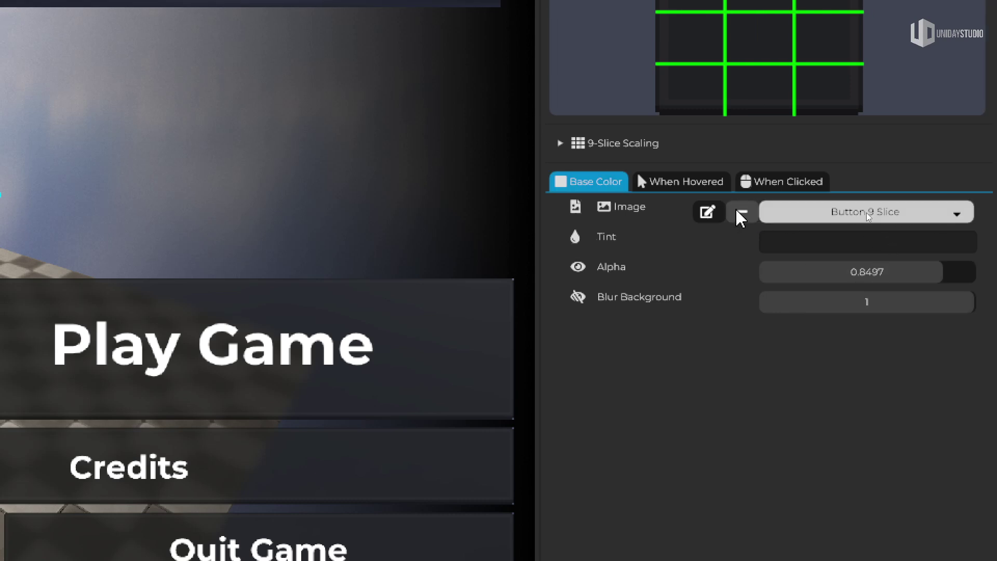
click(742, 212)
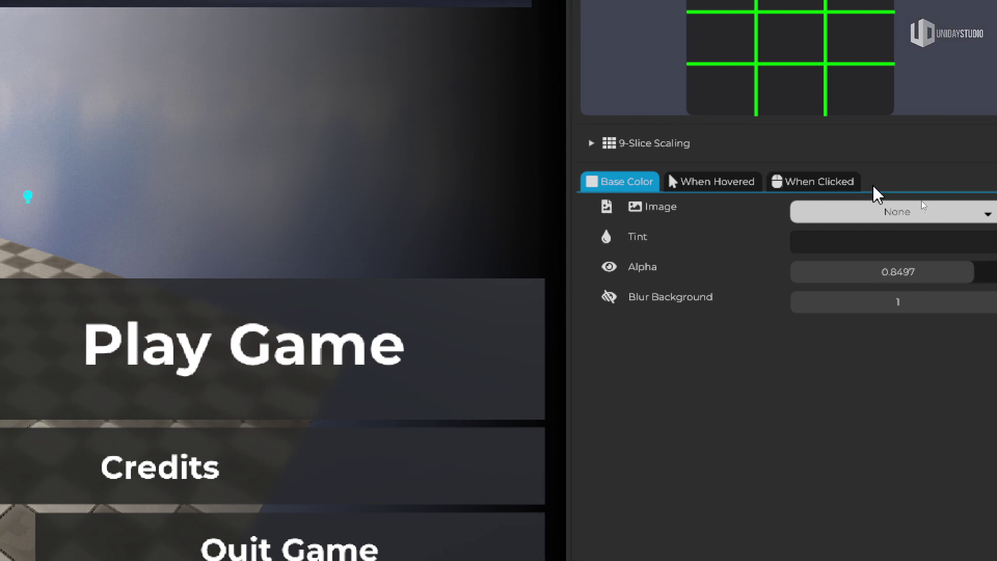
click(924, 208)
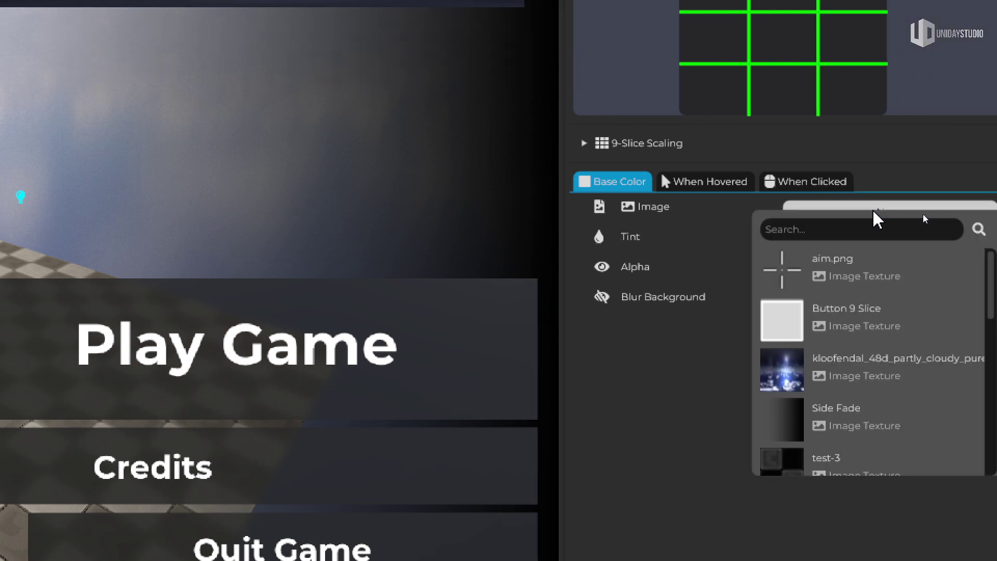
click(841, 327)
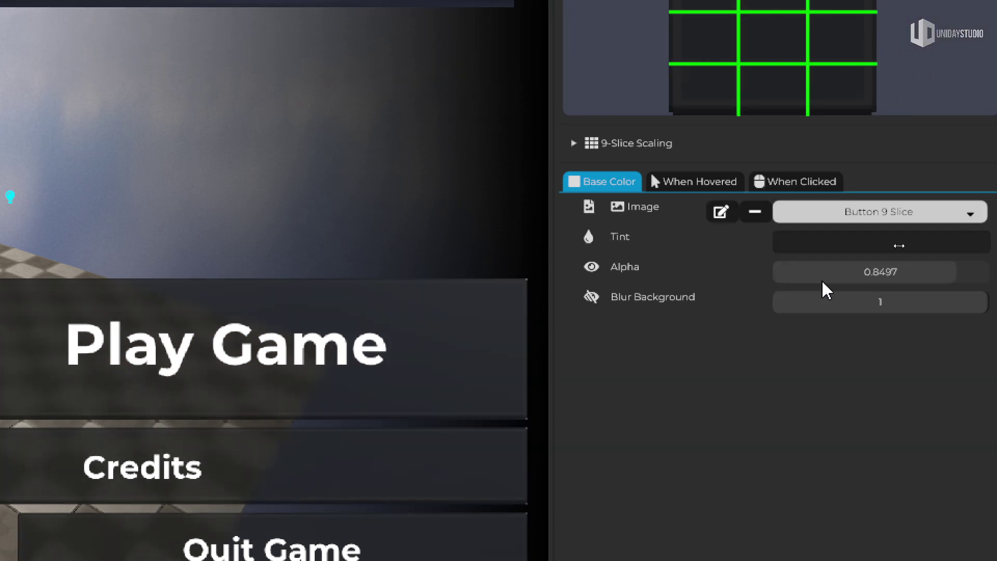
Try Proto Normal, then set the base image to Side Fade with background blur 0.
click(634, 148)
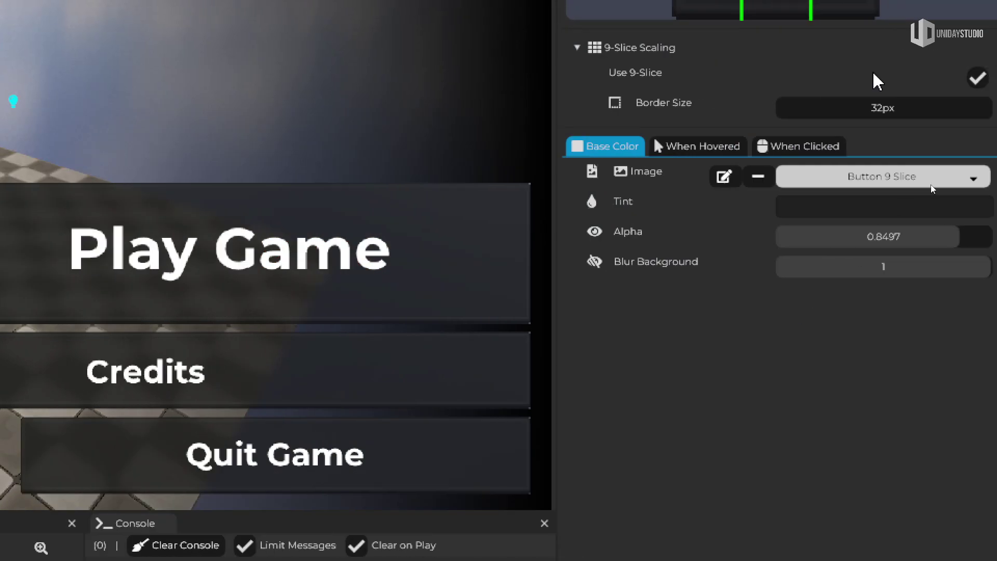
click(876, 196)
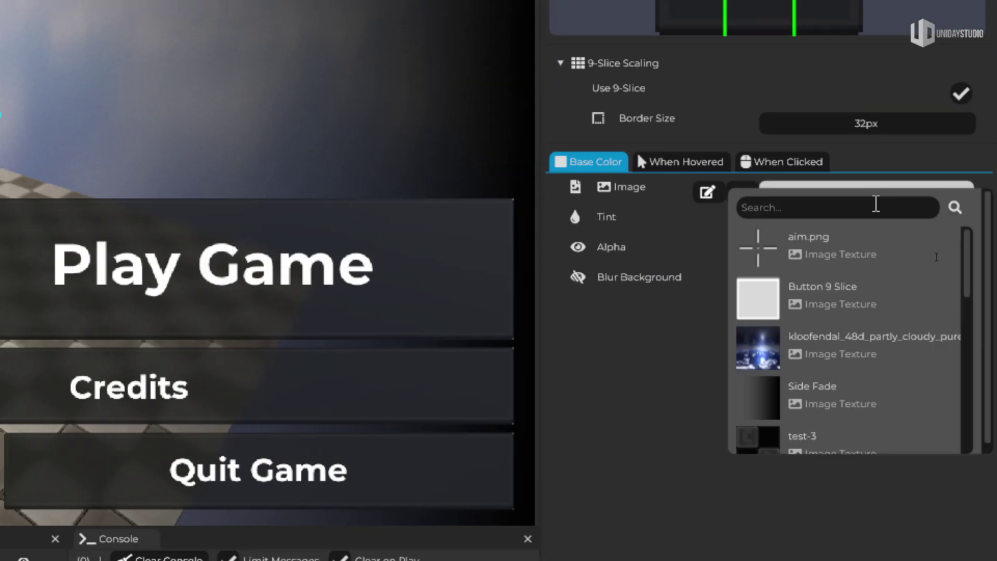
scroll(840, 427, down, 2)
click(838, 431)
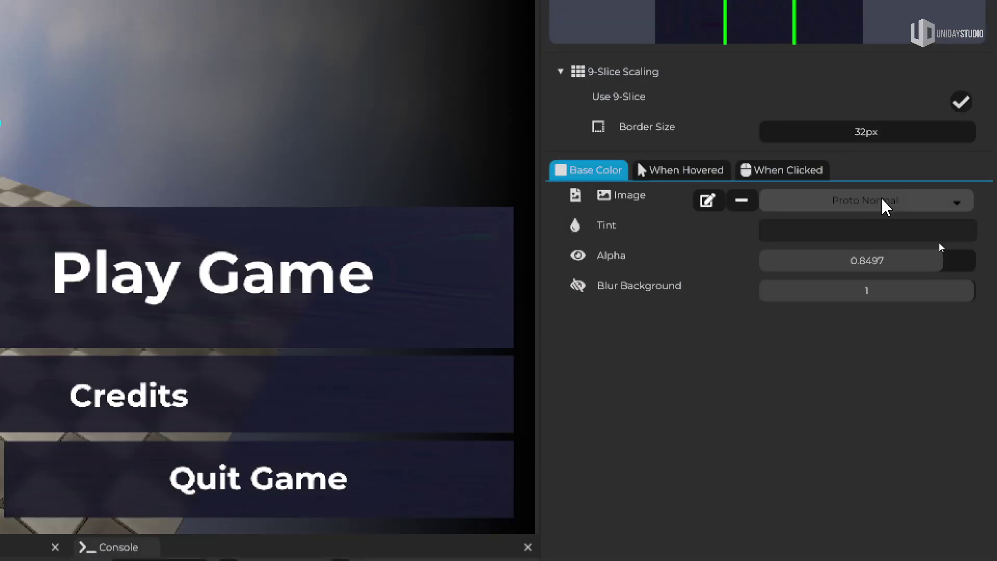
click(882, 202)
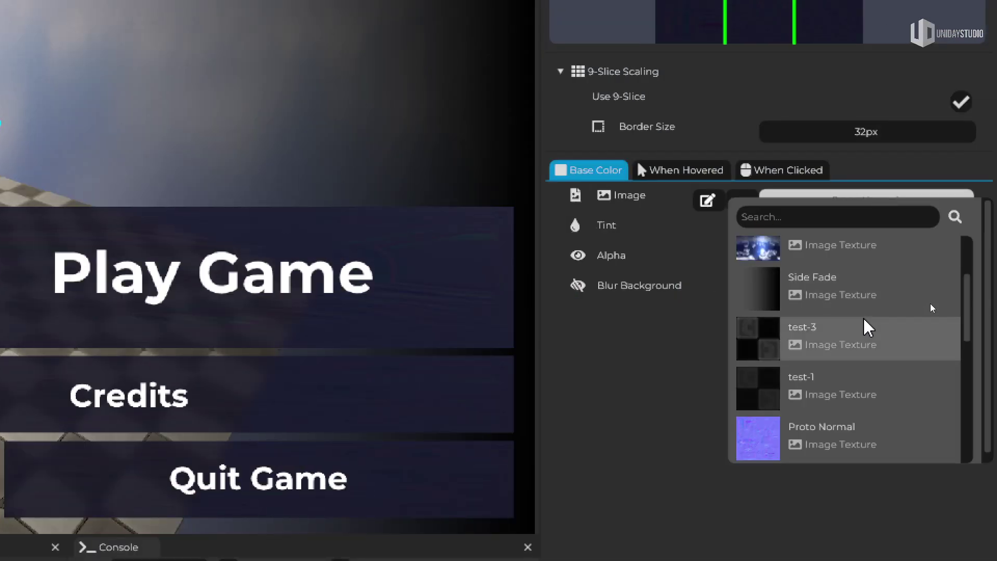
scroll(865, 343, up, 3)
click(835, 422)
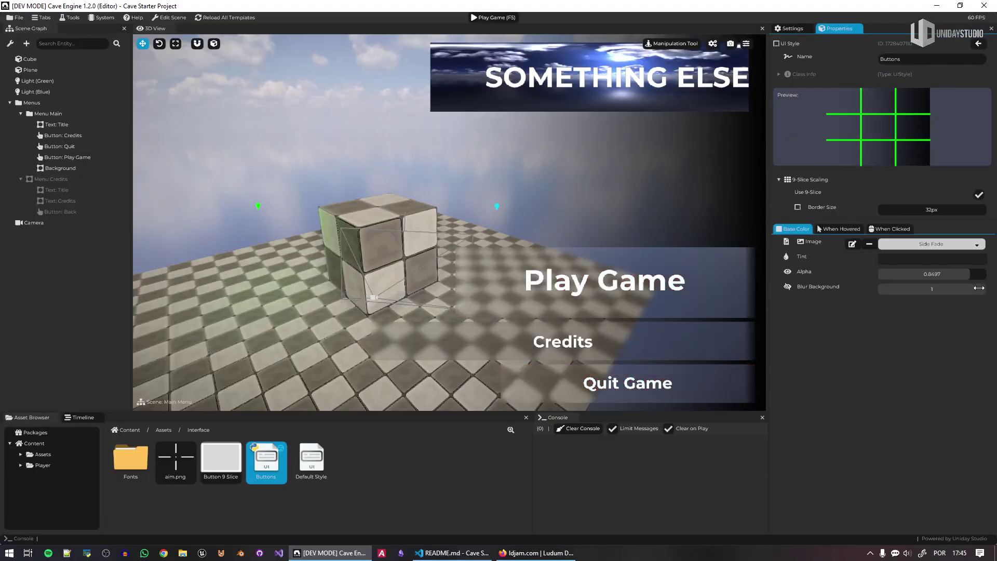
drag(979, 288, 799, 289)
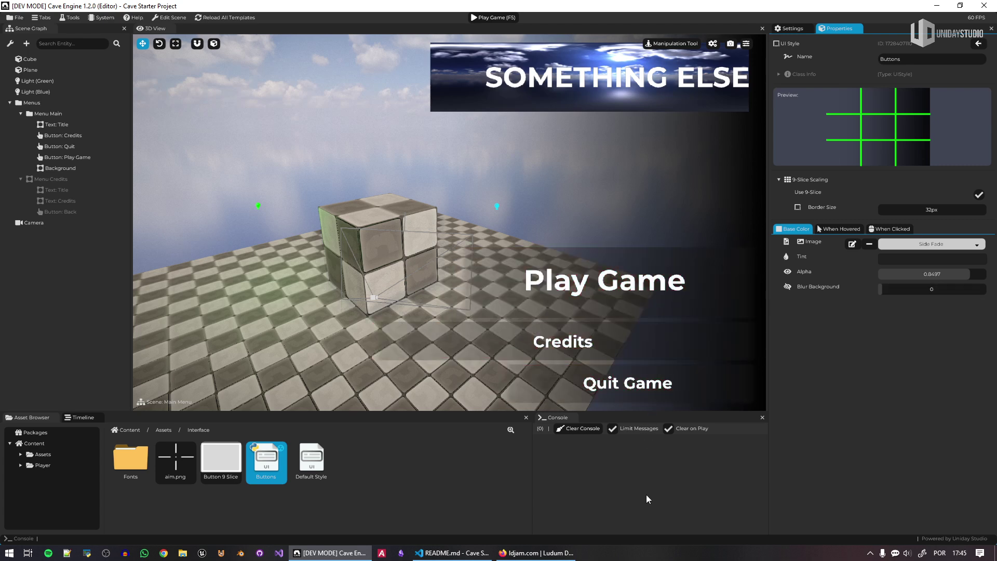
Try Side Fade as the hover image, then keep Button 9 Slice for hovering.
click(842, 230)
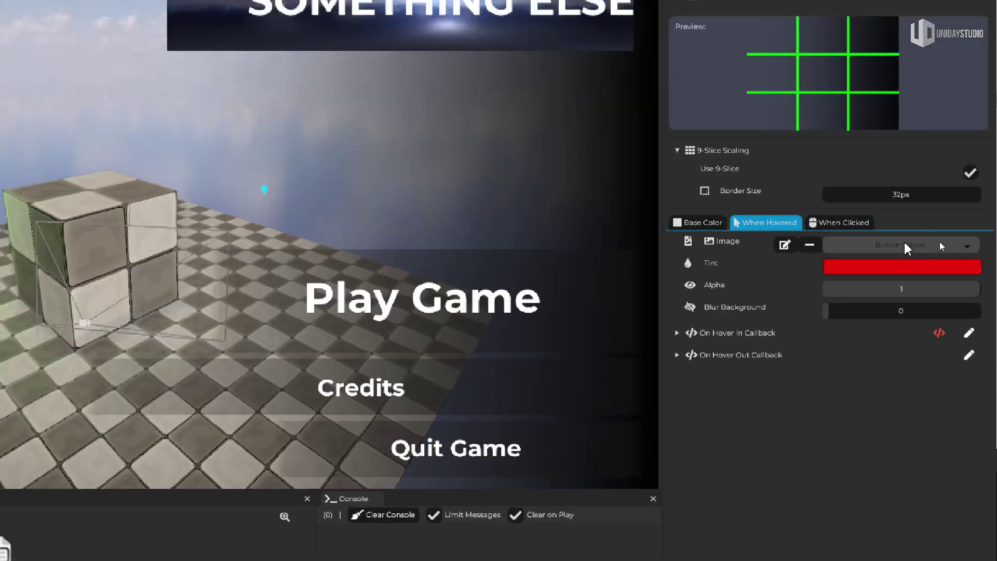
click(931, 244)
click(920, 355)
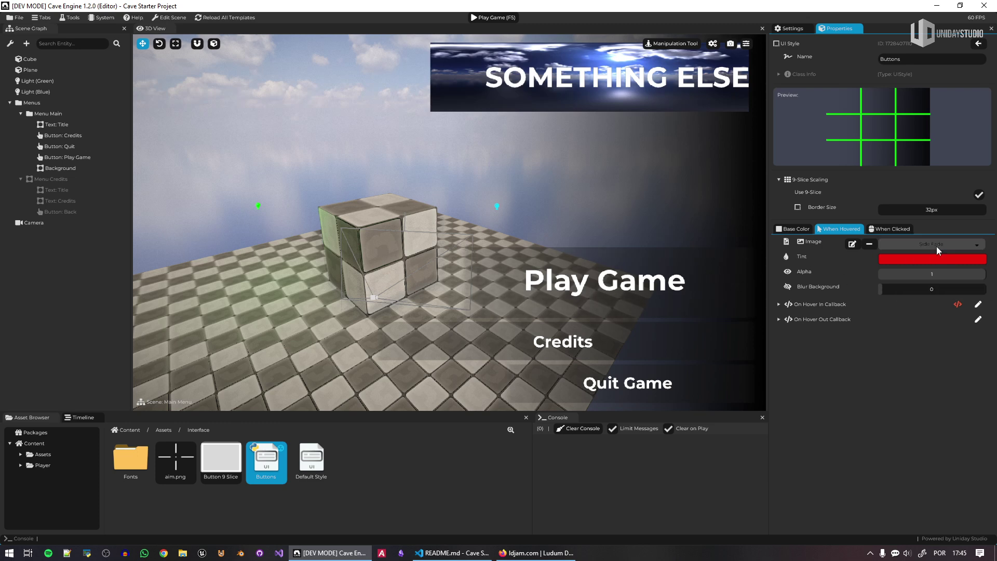
click(805, 229)
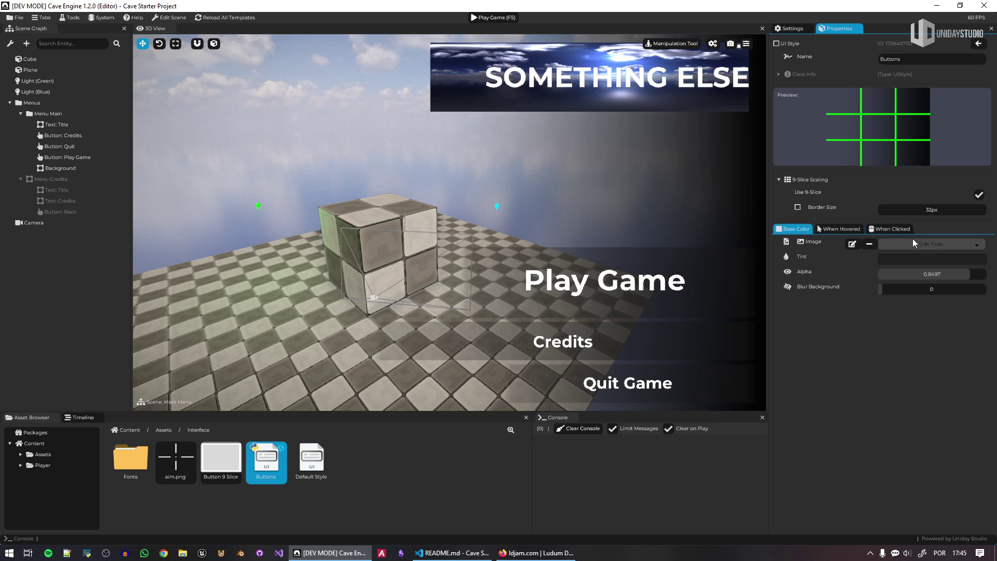
click(926, 243)
click(837, 228)
click(838, 228)
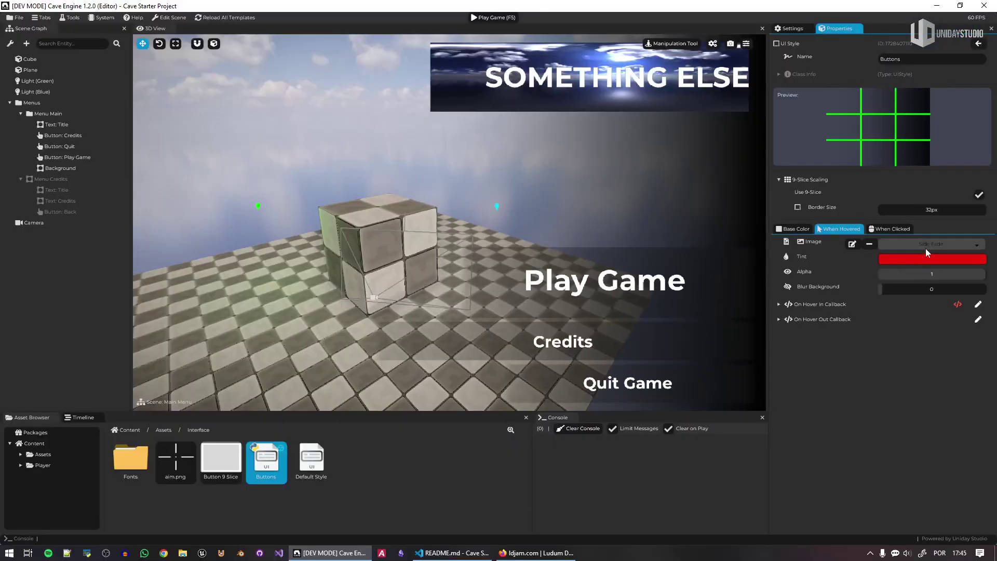
click(926, 247)
click(922, 303)
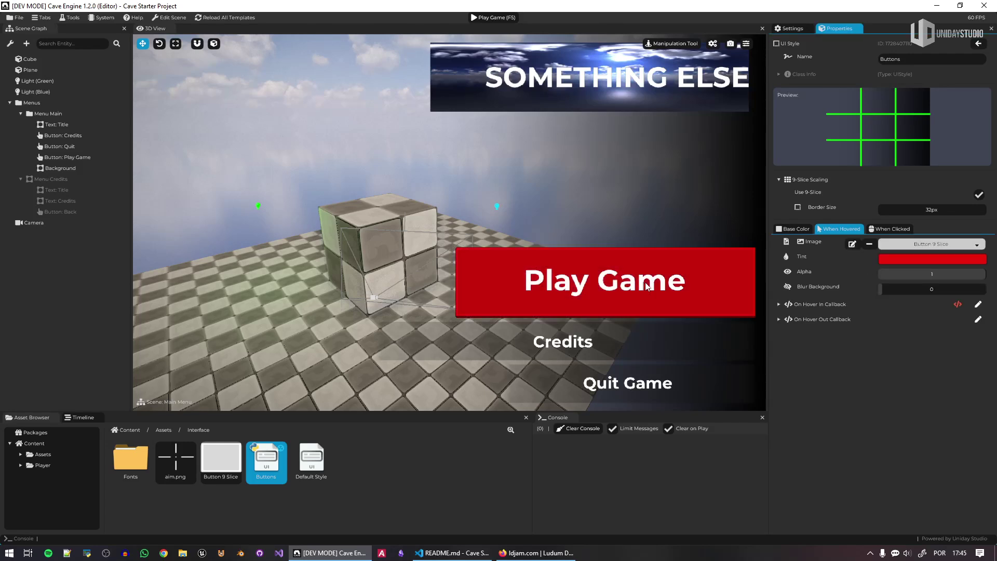
click(920, 245)
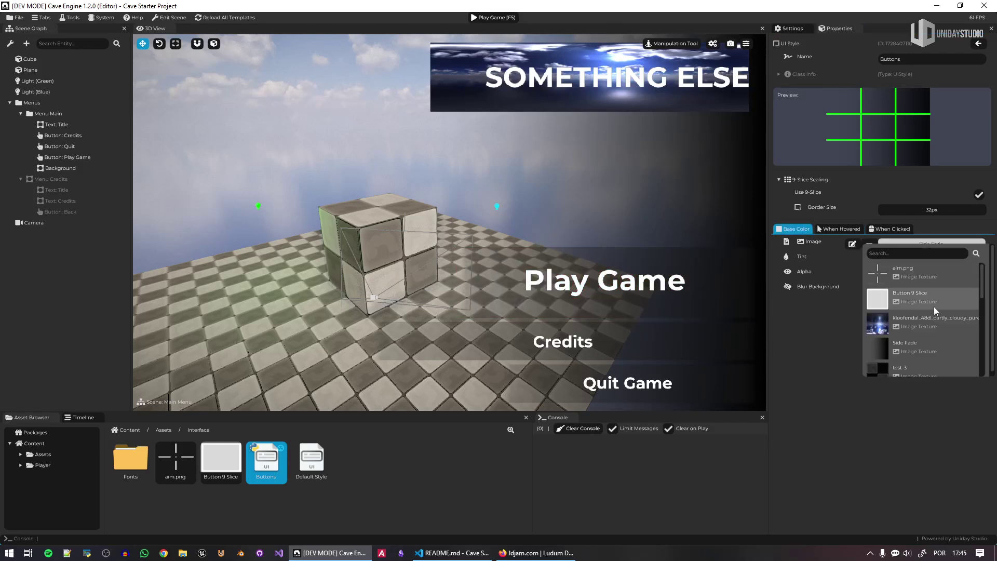
click(884, 437)
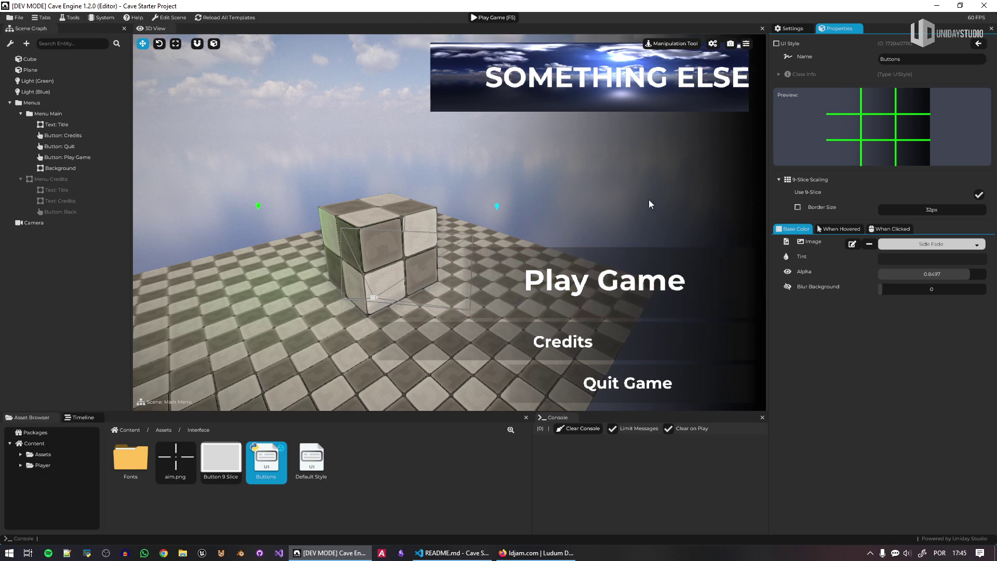
key(F5)
click(670, 274)
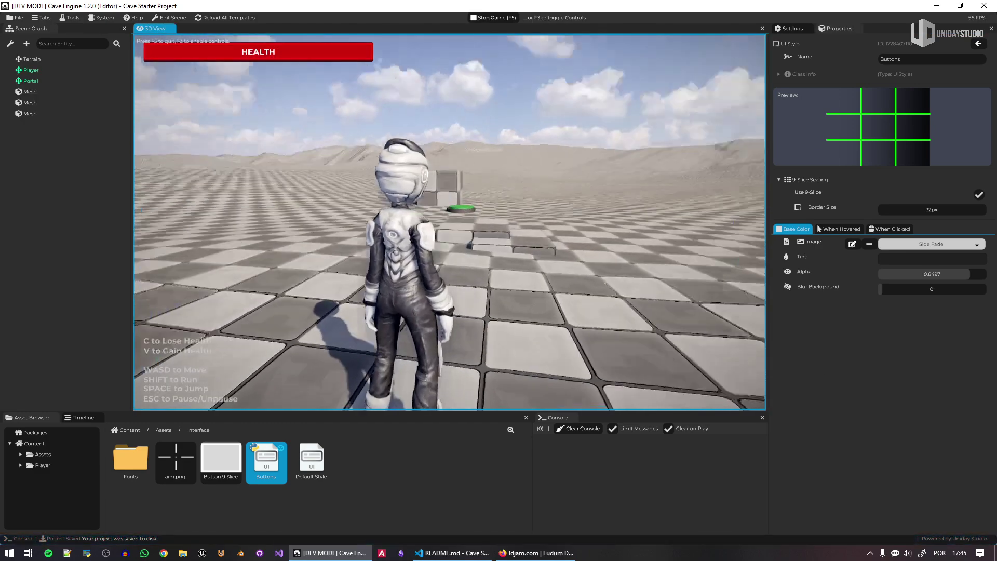
key(Escape)
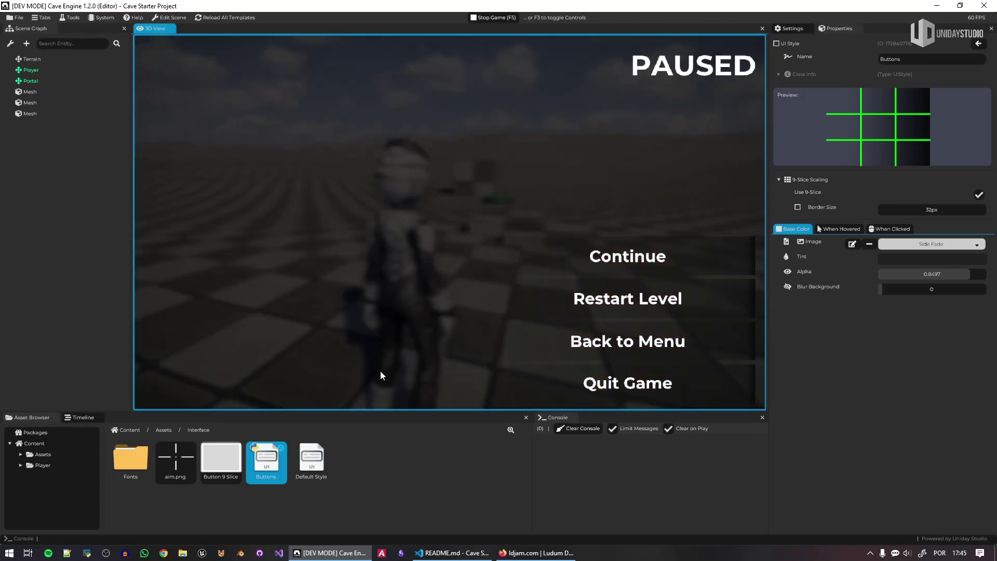
click(662, 269)
key(w)
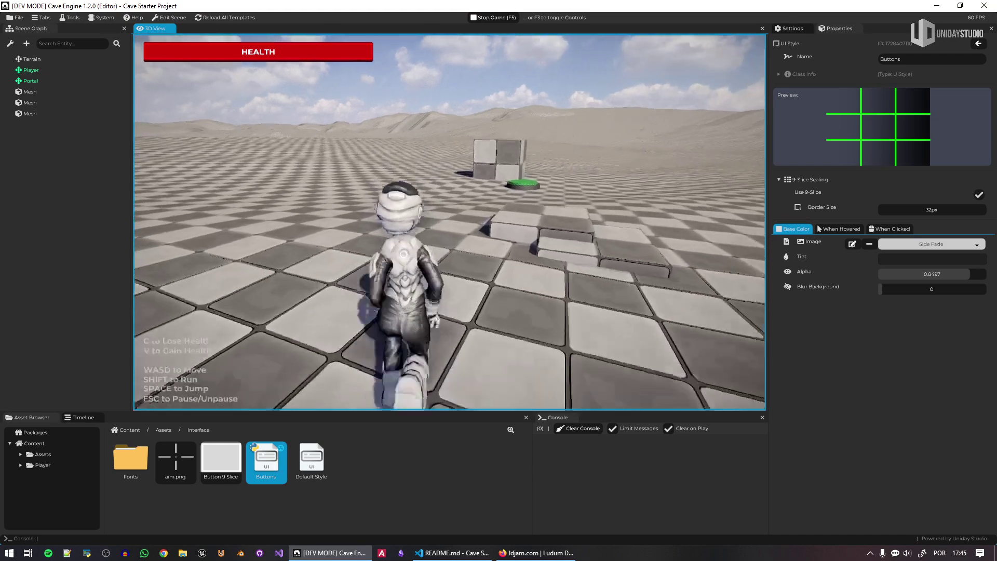
key(c)
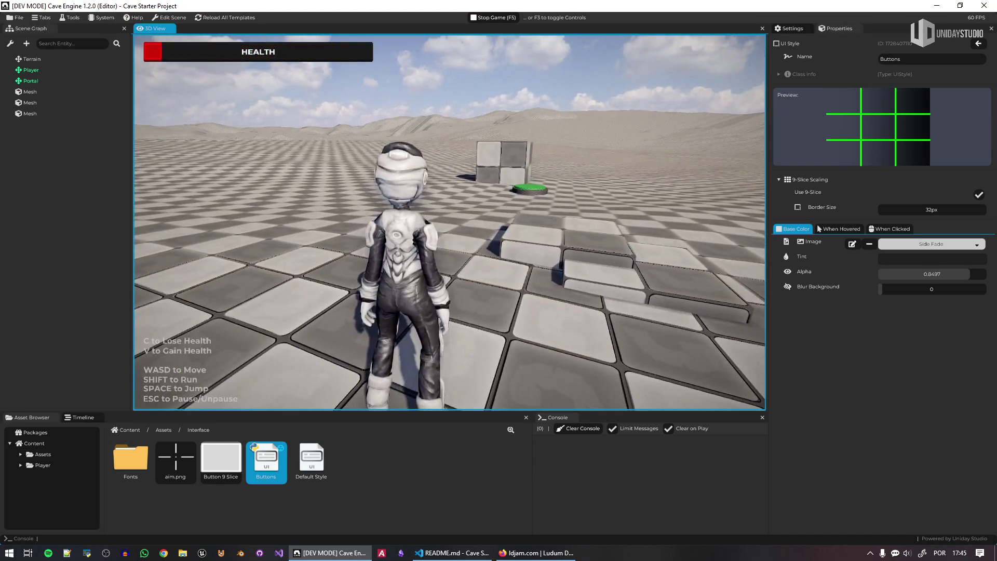
key(c)
click(698, 384)
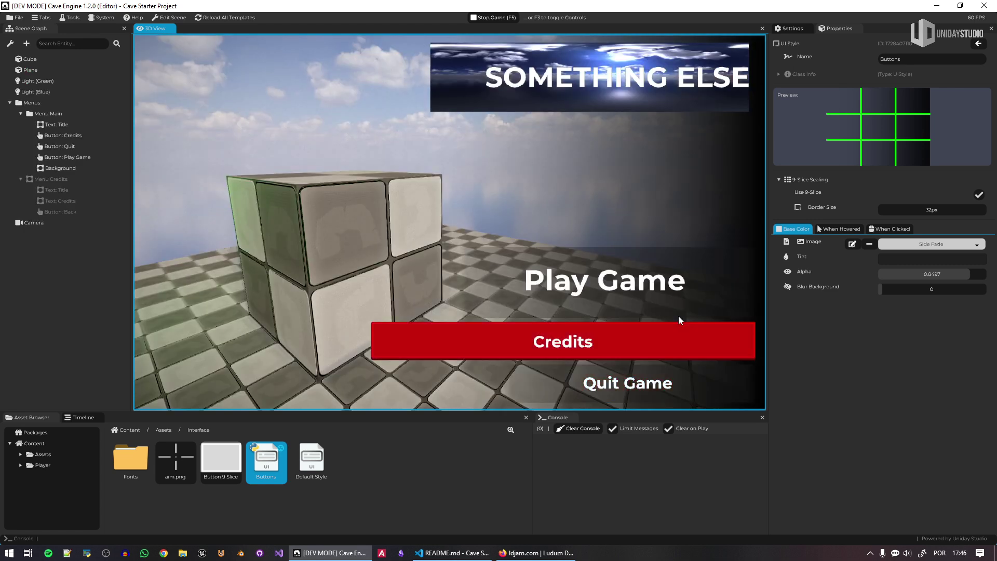
key(F5)
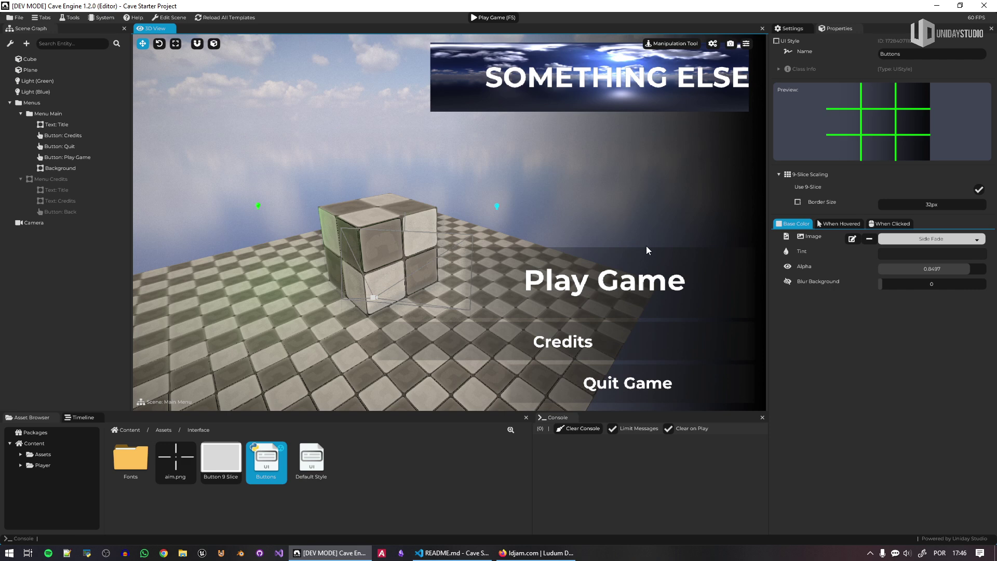
click(164, 430)
Open the Gameplay scene from Content and select its Terrain entity.
click(30, 443)
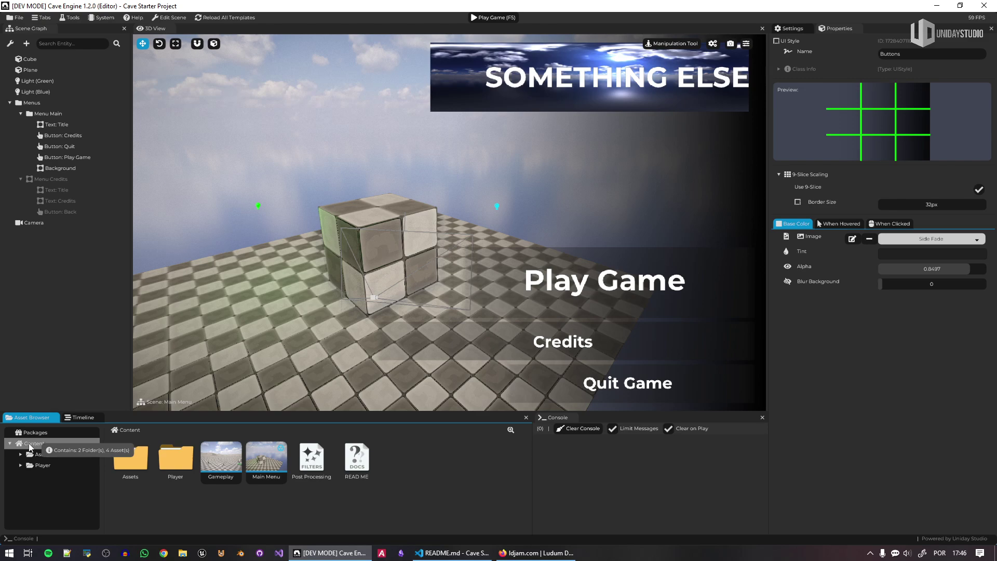
double_click(226, 463)
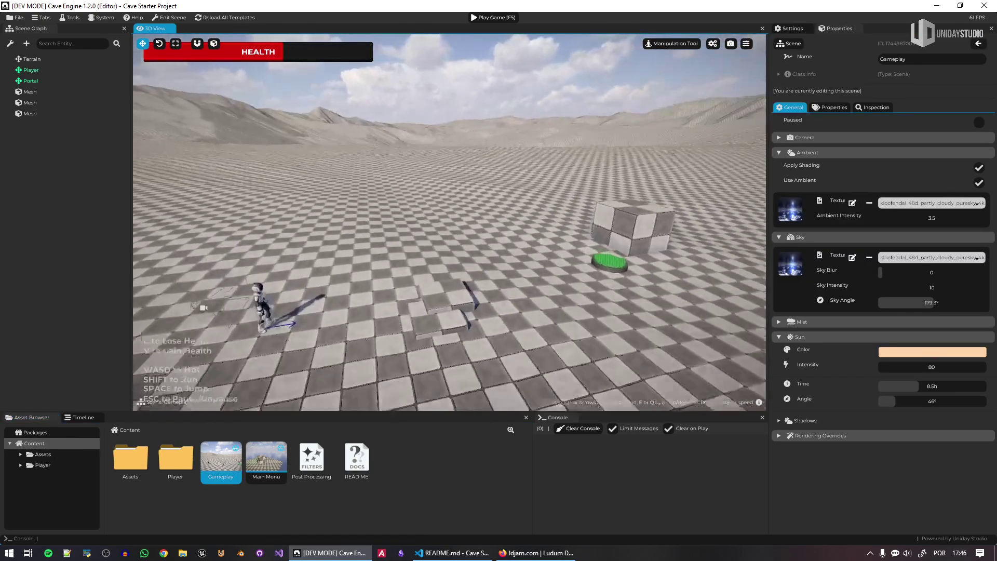
click(392, 133)
right_drag(633, 138, 576, 126)
click(576, 126)
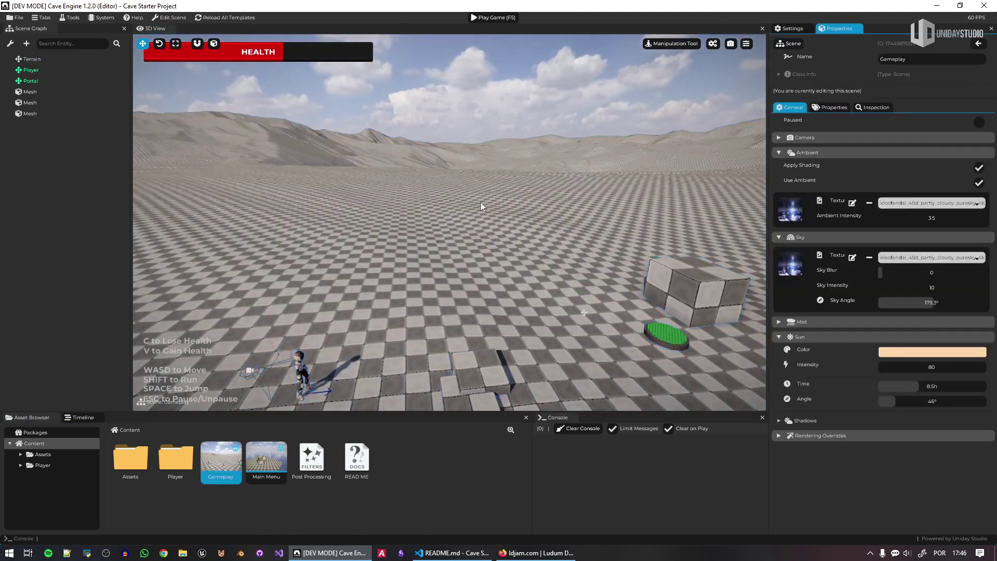
click(479, 202)
click(836, 244)
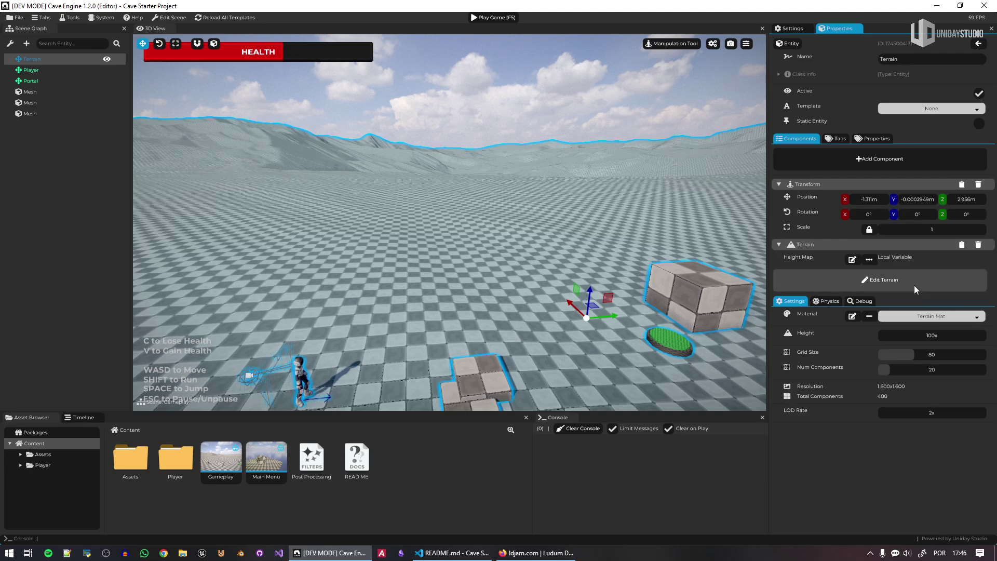
Sculpt a raised hill on the terrain and smooth out its bumps.
click(880, 280)
mouse_move(487, 226)
mouse_down()
mouse_move(401, 231)
mouse_move(460, 223)
mouse_move(436, 227)
mouse_up()
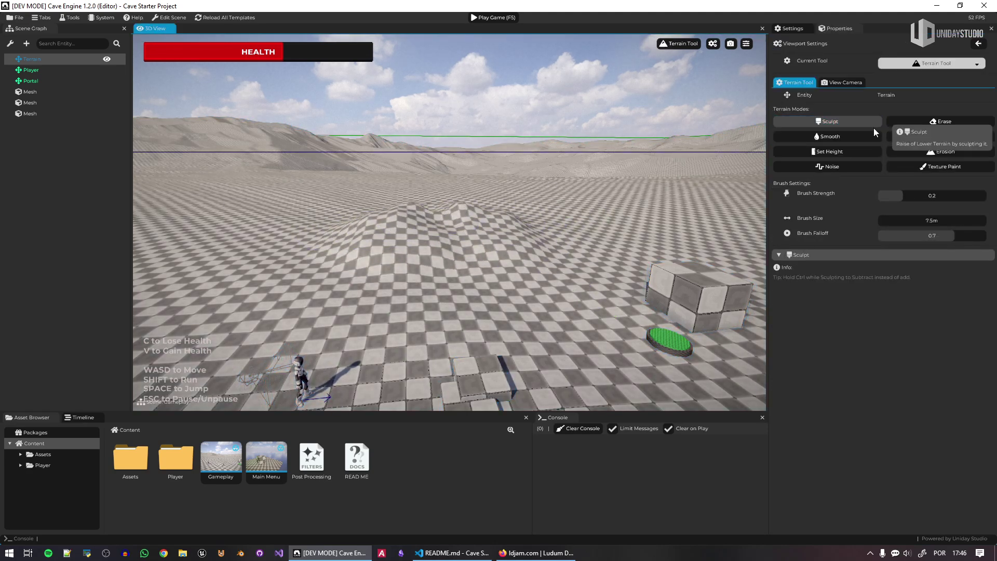
click(829, 136)
drag(526, 223, 384, 221)
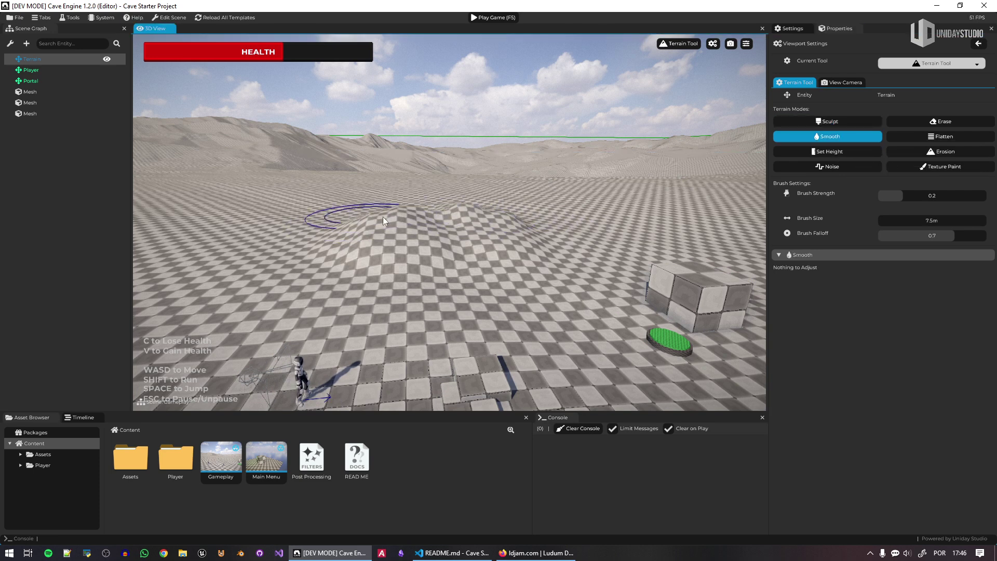
Return to the Manipulation Tool and move the view toward the Player.
click(687, 45)
click(704, 51)
right_drag(612, 239, 346, 286)
key(w)
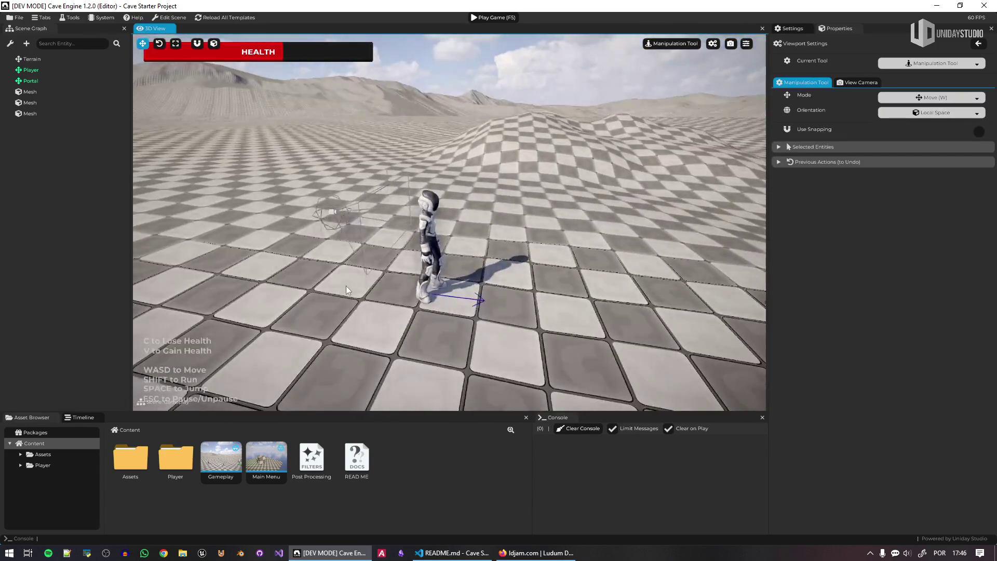
Open the Player template, try Default Cylinder, then restore the Proto Mesh model.
double_click(175, 457)
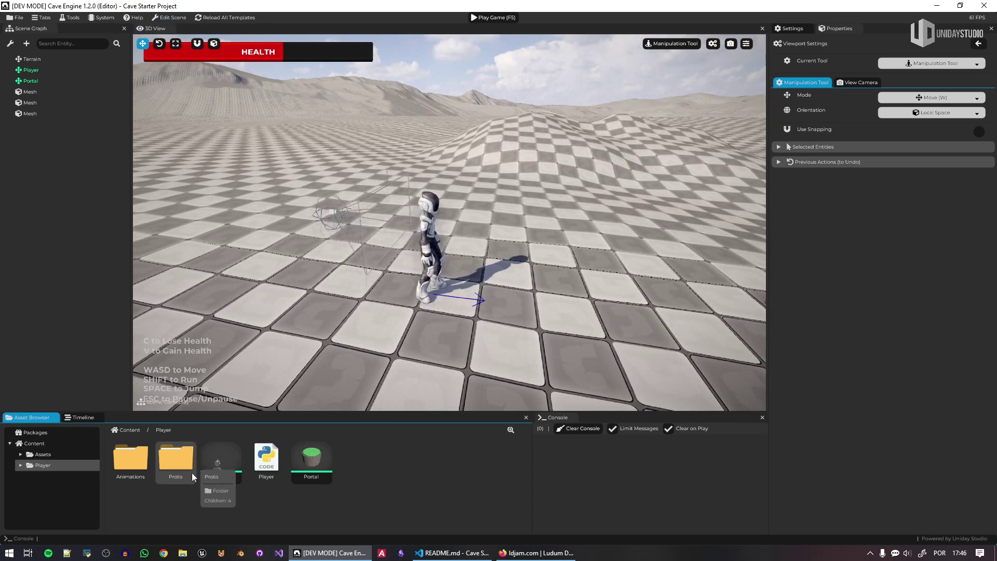
double_click(232, 455)
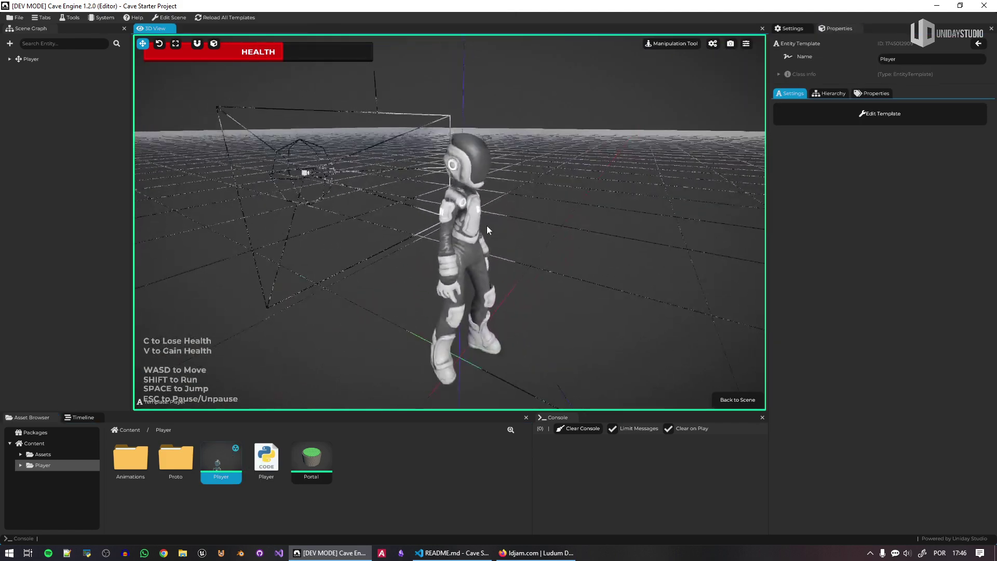
click(481, 270)
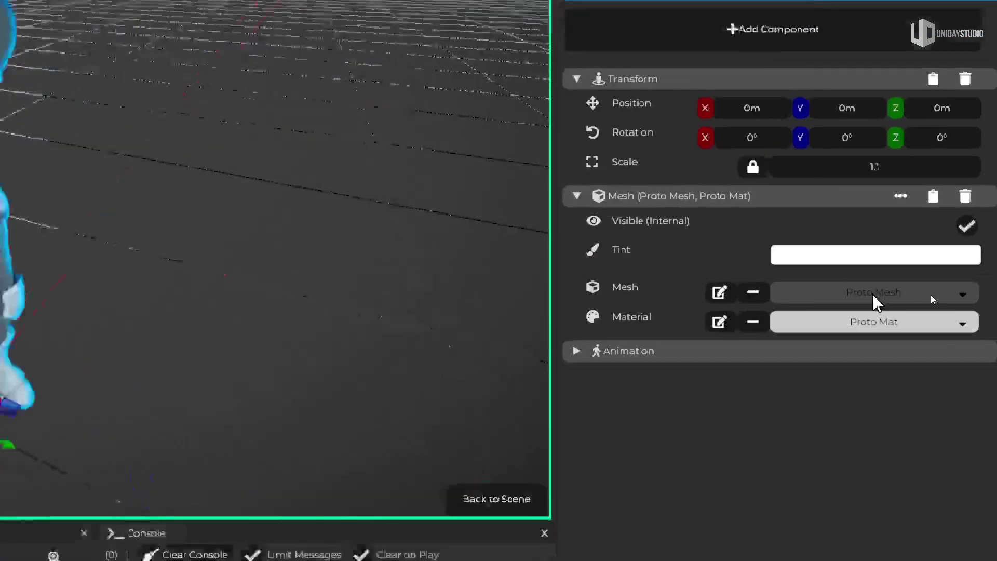
click(931, 295)
click(820, 358)
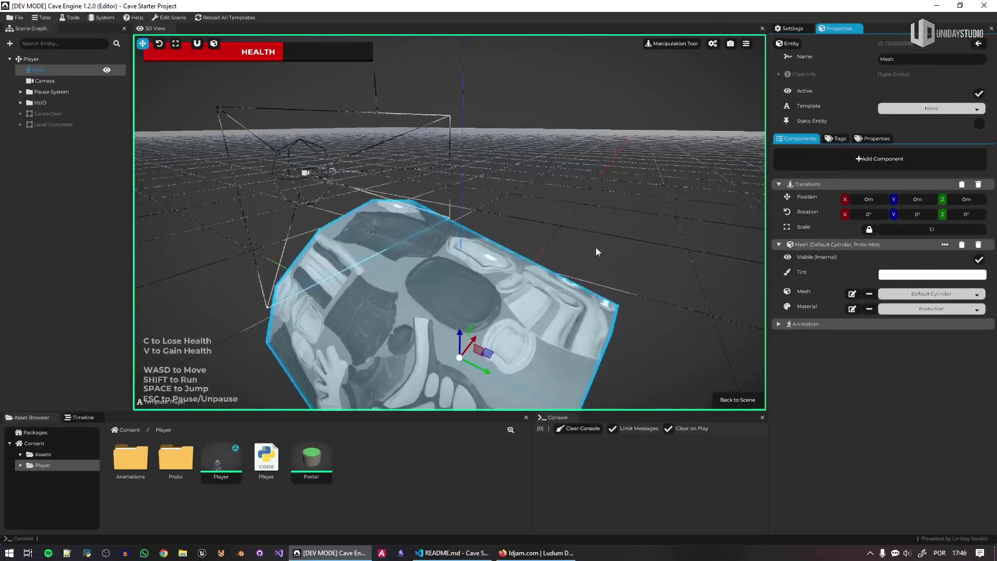
click(929, 295)
scroll(945, 376, down, 3)
click(931, 409)
Test a red tint on the mesh, revert to white, and open the Player script.
click(932, 275)
click(928, 302)
drag(932, 299, 790, 241)
click(800, 407)
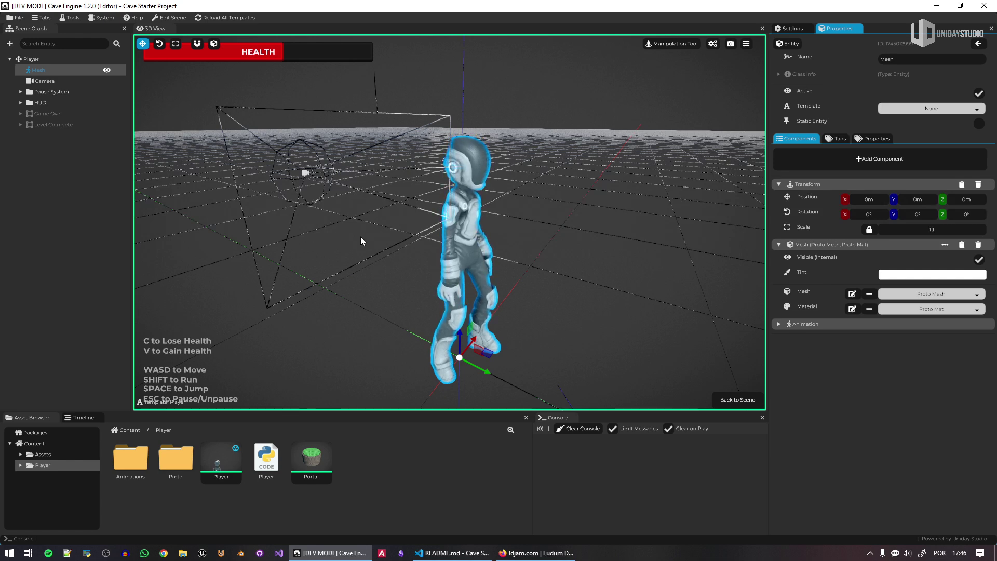
double_click(266, 456)
drag(990, 87, 991, 158)
Review the Player script by highlighting lines 24–62, the health update and animations comment.
drag(839, 466, 818, 106)
click(831, 105)
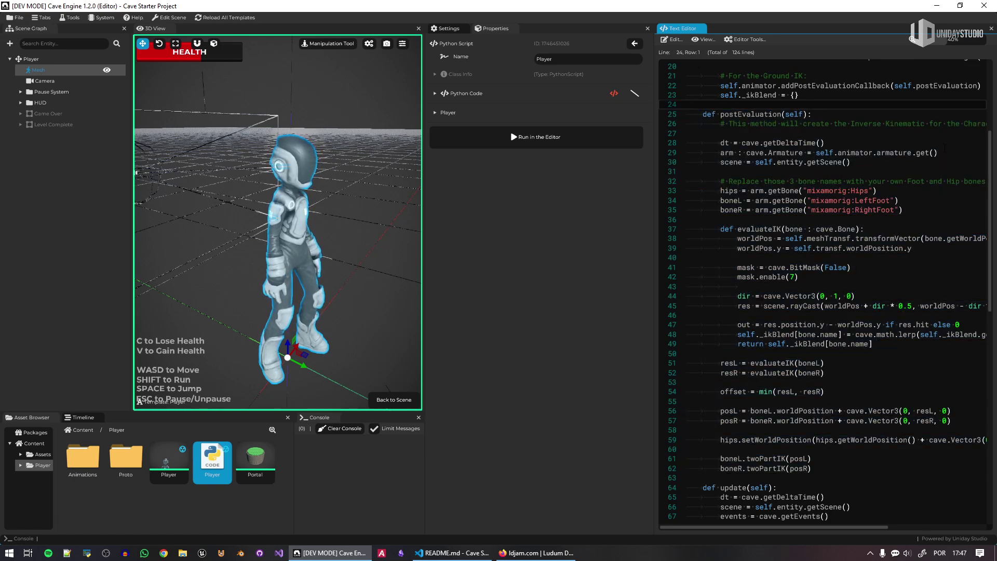
scroll(980, 373, down, 19)
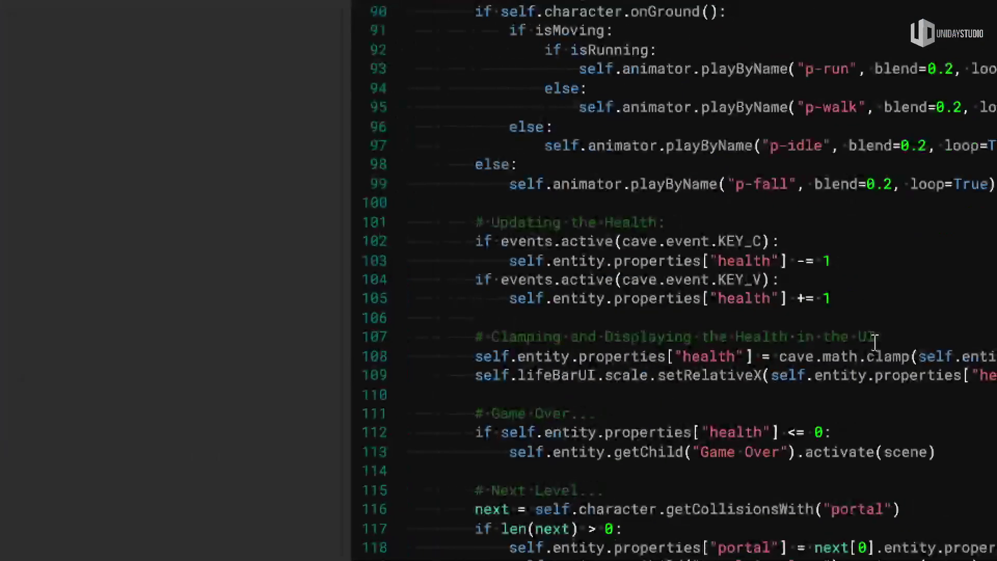
drag(925, 357, 799, 342)
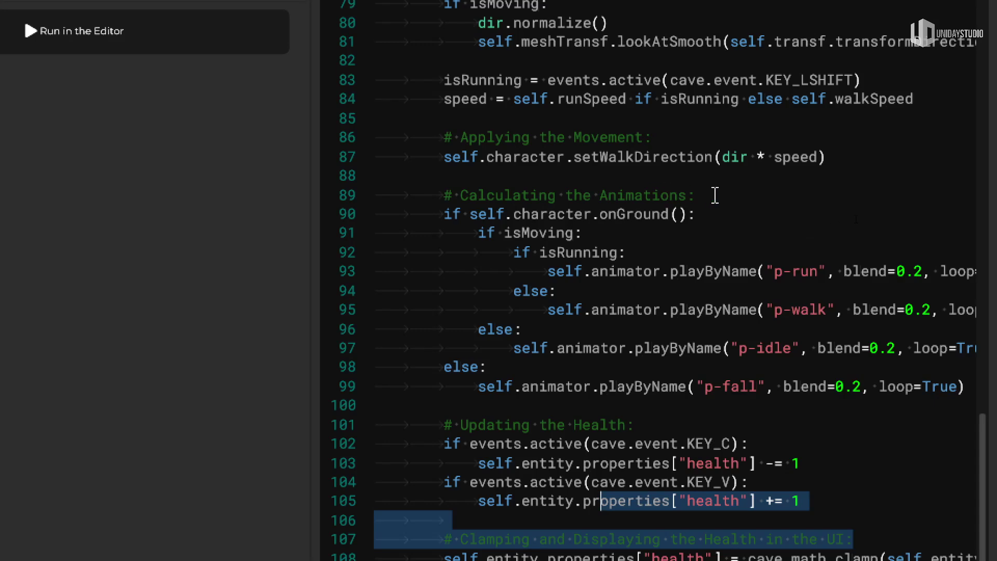
drag(715, 195, 458, 198)
click(794, 278)
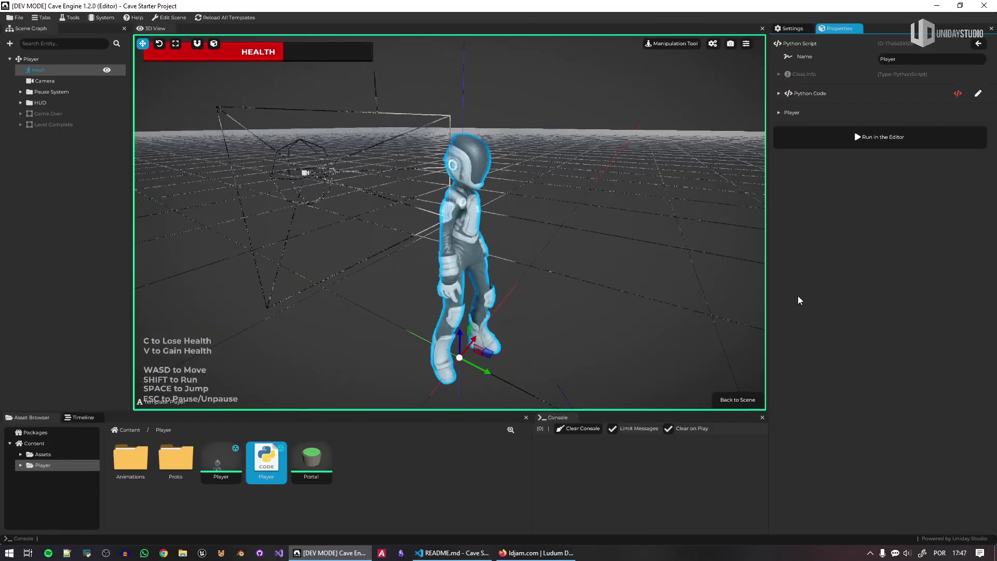
Expand the HUD group and inspect the Tutorial text element's settings.
click(366, 496)
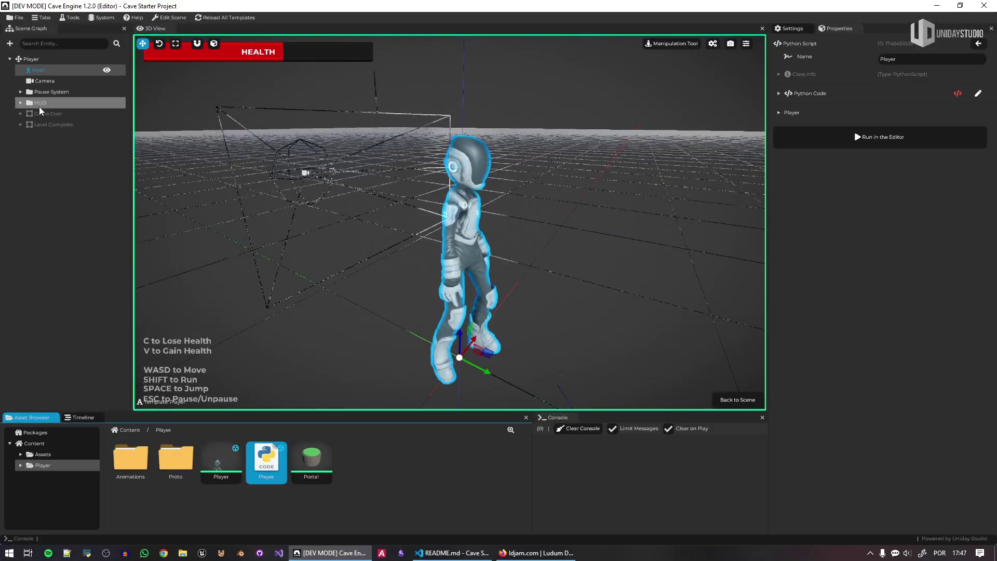
click(21, 102)
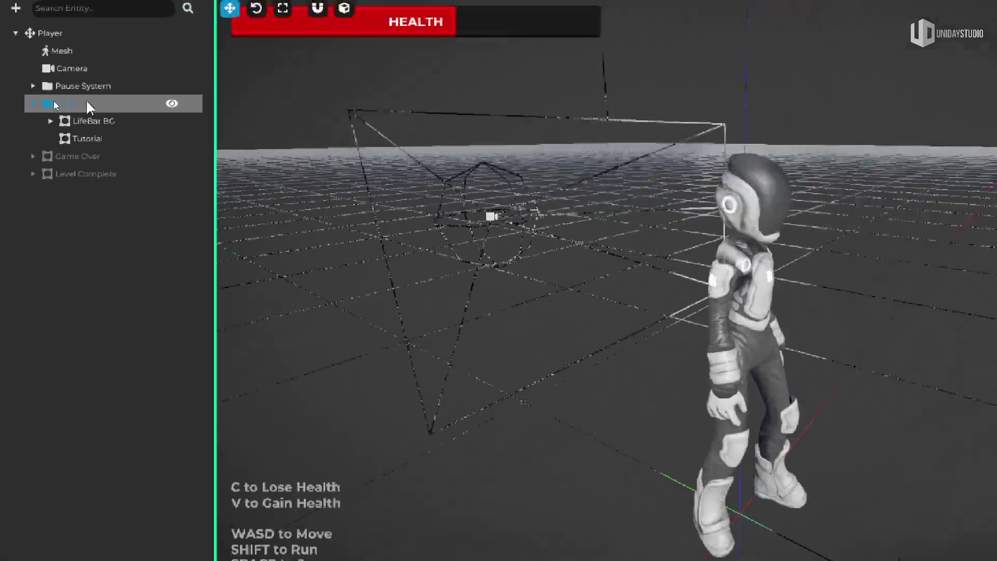
click(93, 139)
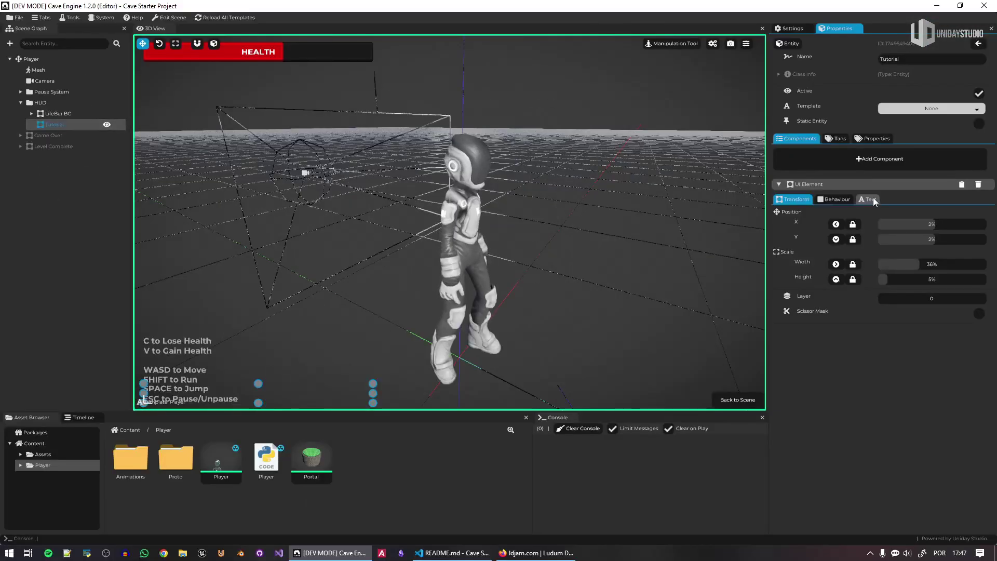
click(874, 200)
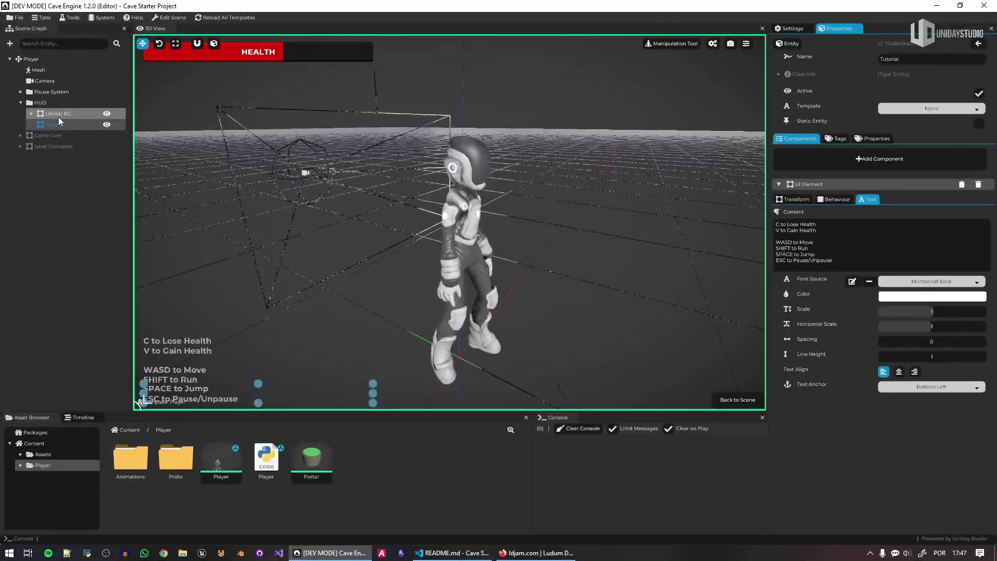
Anchor LifeBar BG's X to the right and set its horizontal position to -2.
click(58, 114)
click(31, 114)
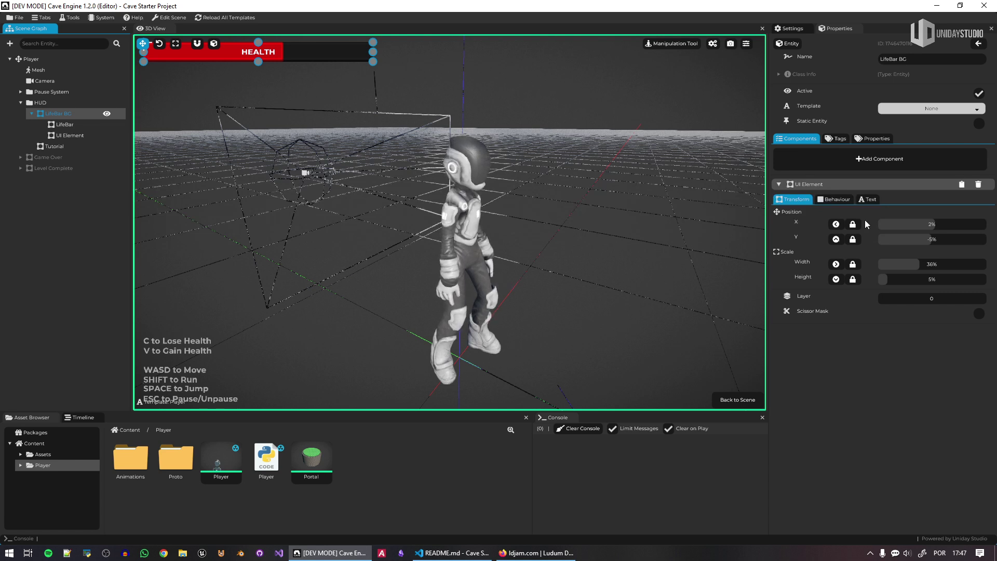
click(837, 224)
click(836, 264)
click(935, 222)
text(-)
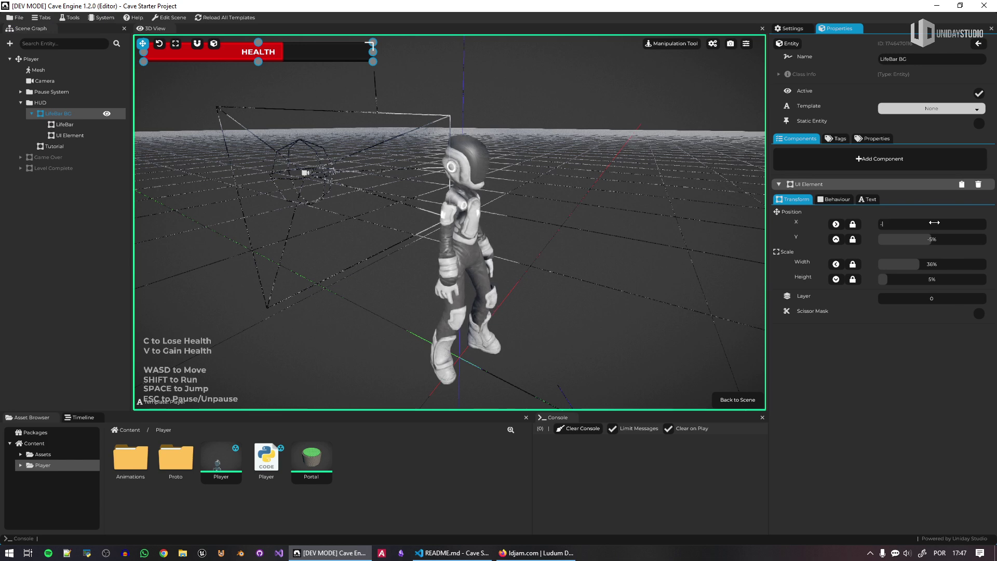
text(2)
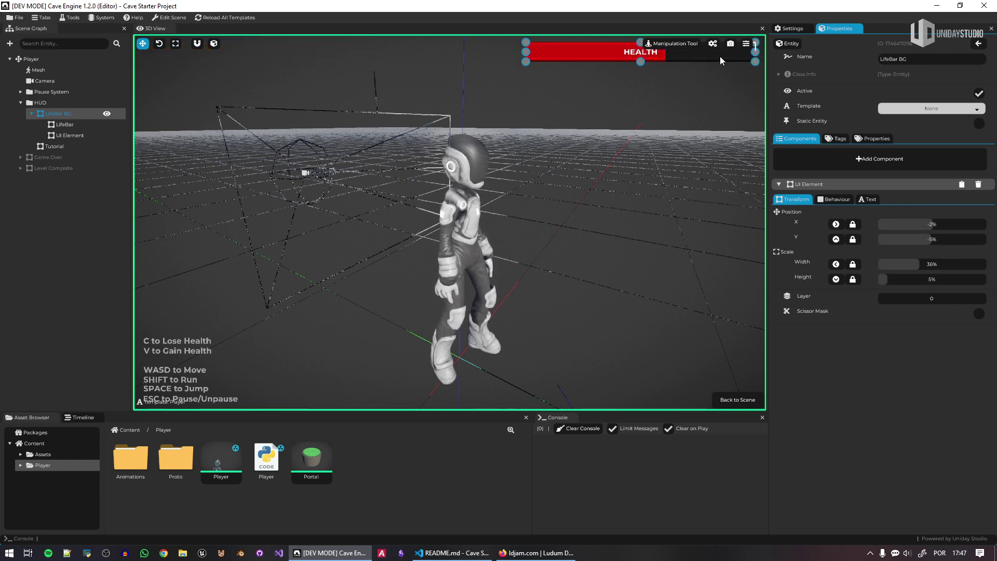
Shrink LifeBar to about a quarter width, width anchored left, X anchored right.
click(65, 125)
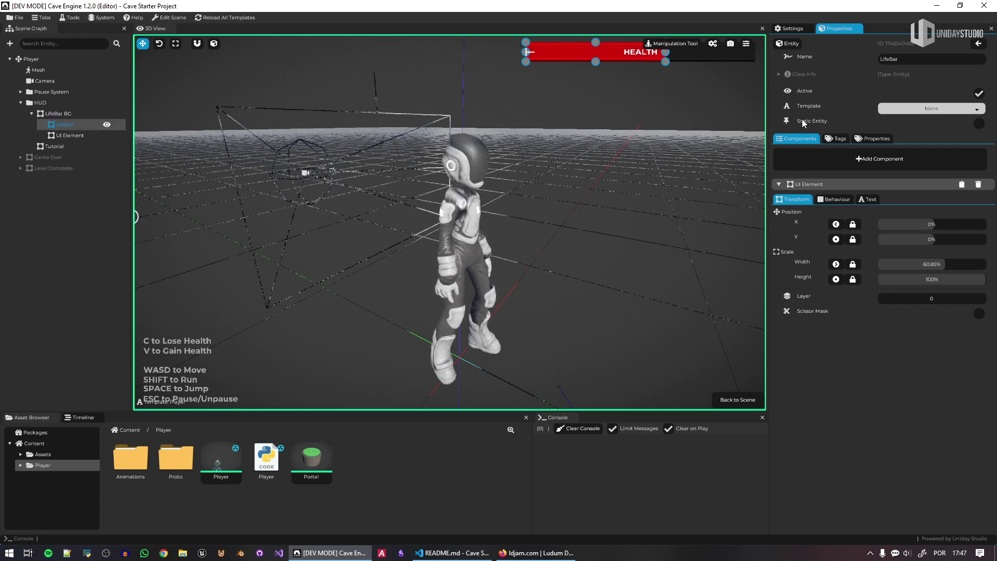
mouse_move(946, 263)
mouse_down()
mouse_move(902, 263)
mouse_move(942, 264)
mouse_move(907, 265)
mouse_move(921, 266)
mouse_up()
click(837, 264)
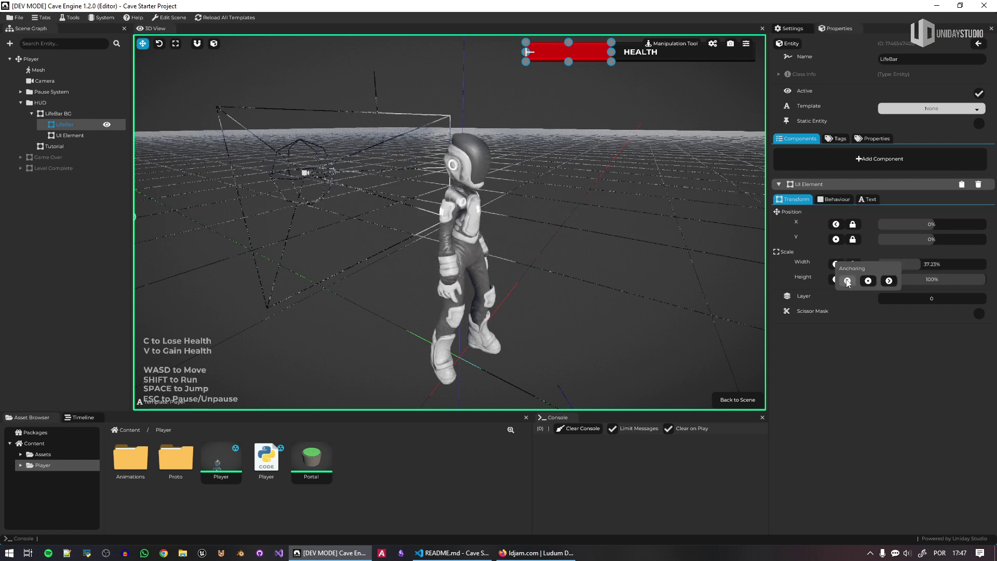
click(848, 281)
click(891, 246)
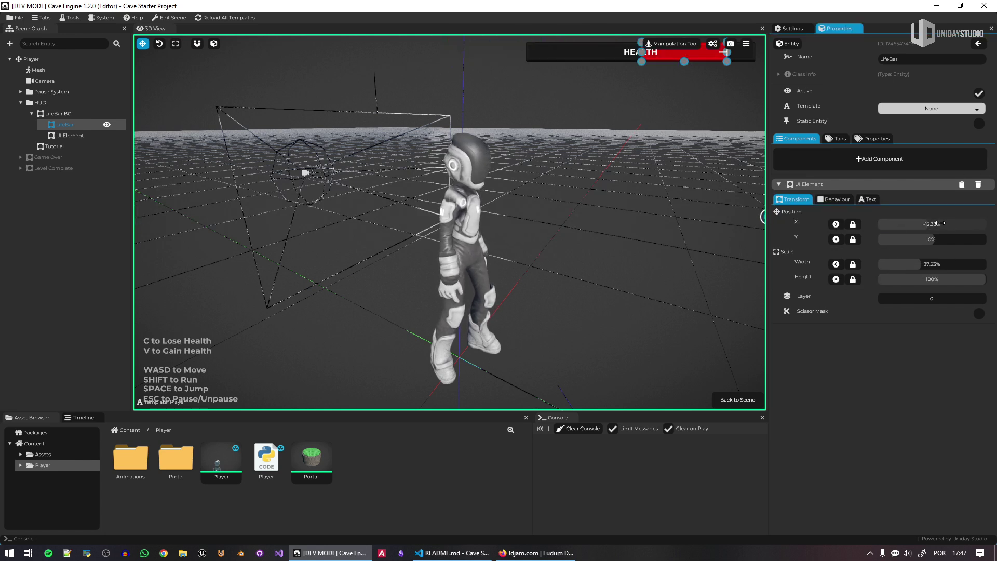
Change the LifeBar tint from red to green.
click(840, 199)
click(945, 387)
click(952, 418)
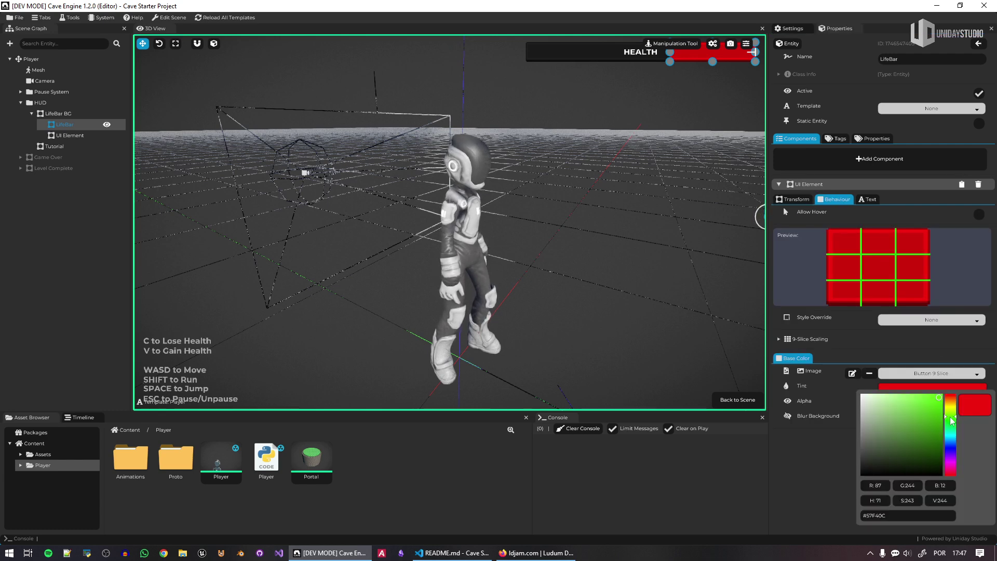
click(720, 150)
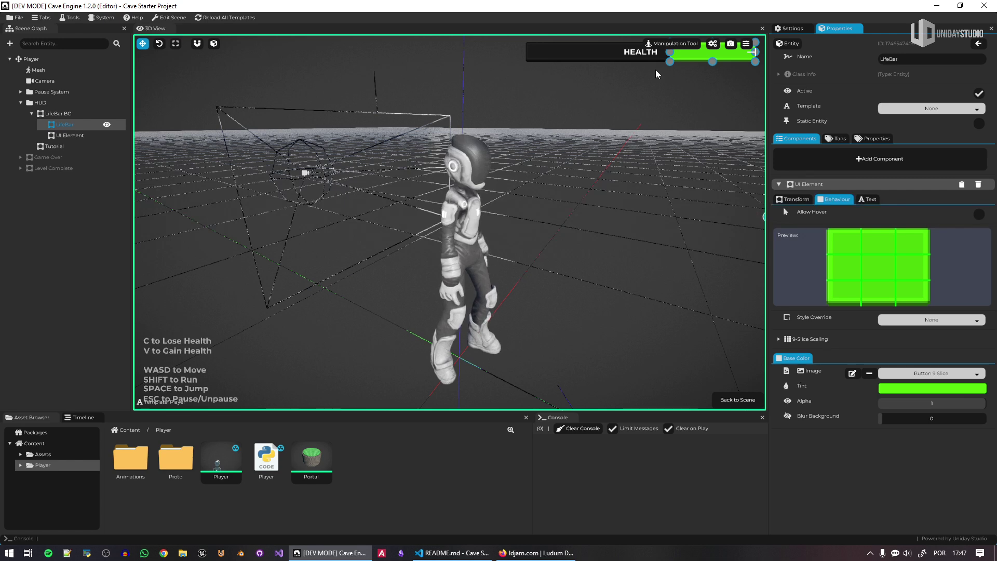
Replace the bar label text HEALTH with SOMETHING ELSE.
click(72, 137)
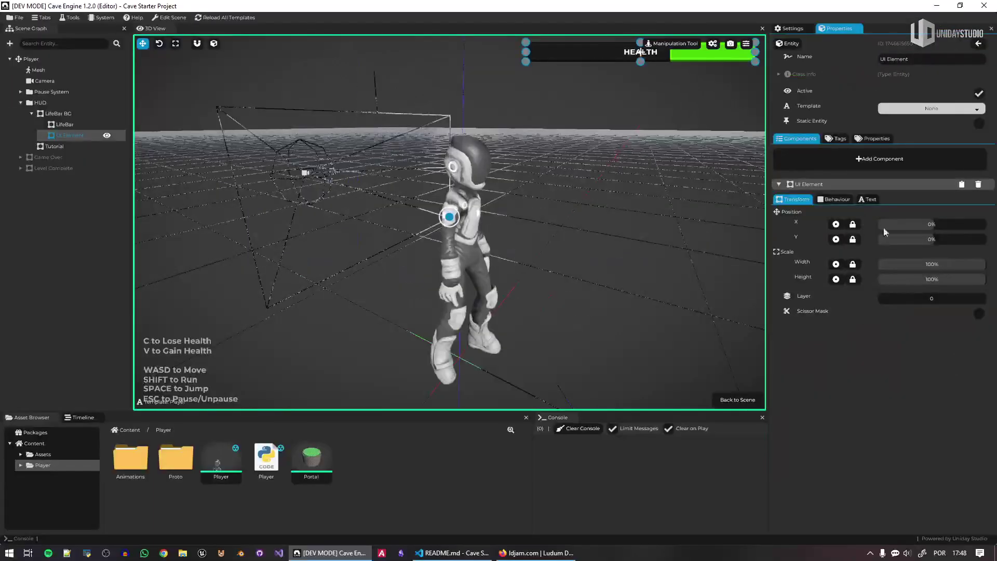
click(868, 199)
click(827, 233)
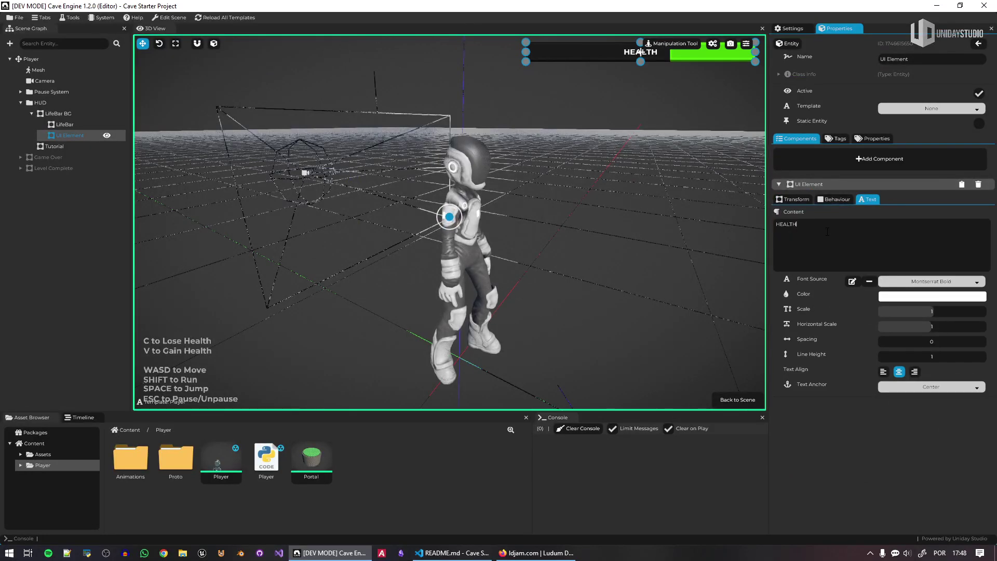
text(STRENGH)
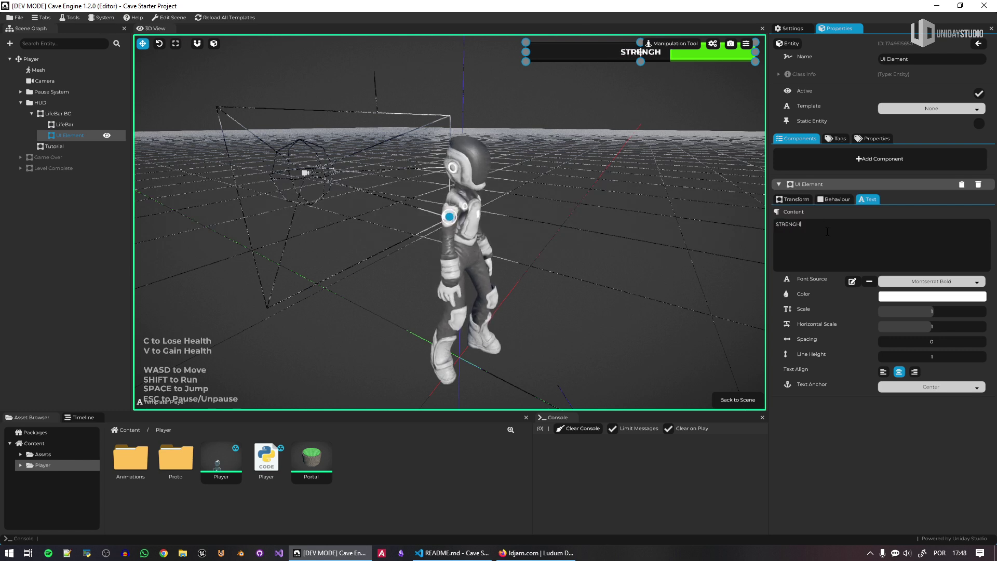
key(ctrl+a)
text(SOMETHING ELSE)
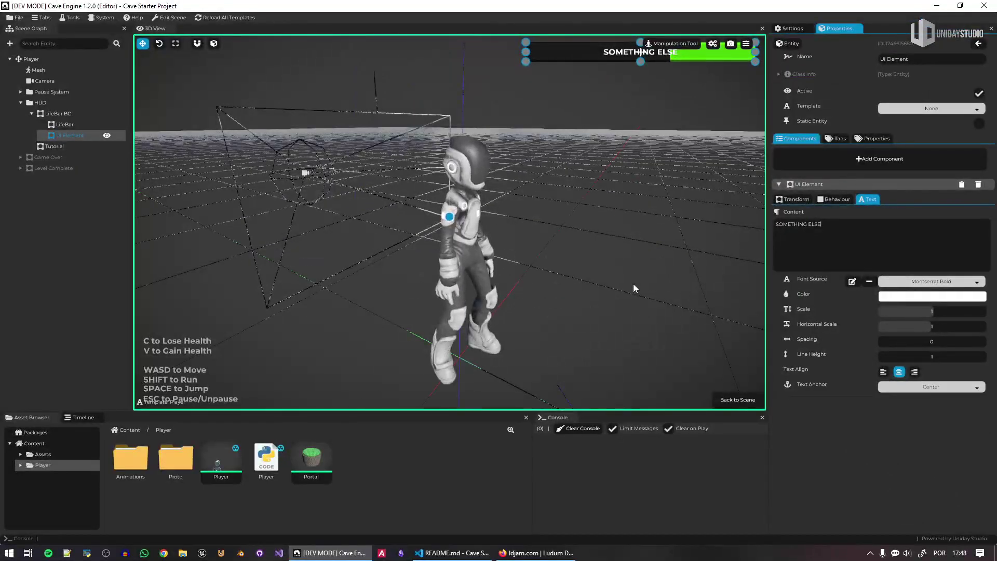
click(20, 92)
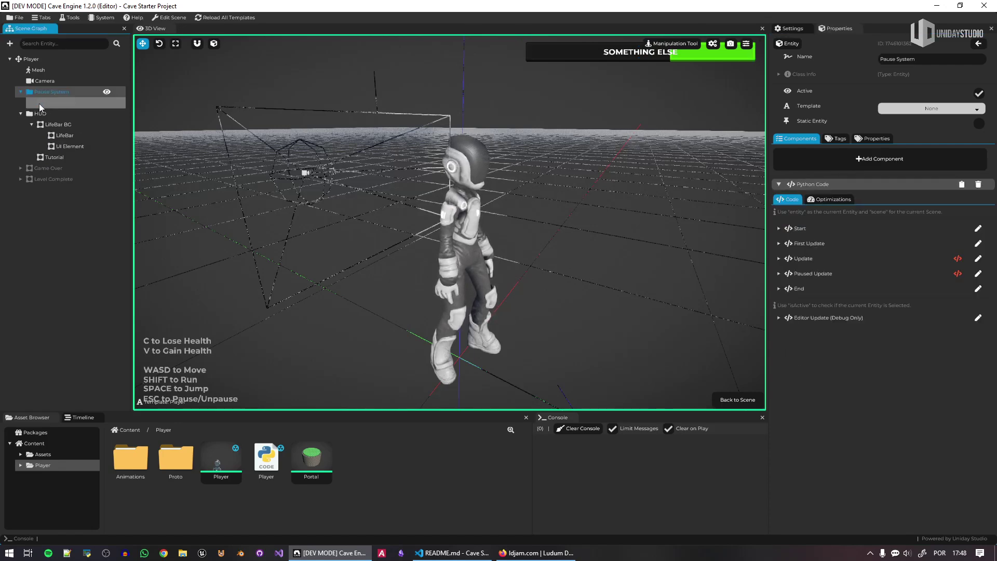
Preview and re-hide the Pause Menu, Game Over and Level Complete overlays, then leave the template.
click(43, 102)
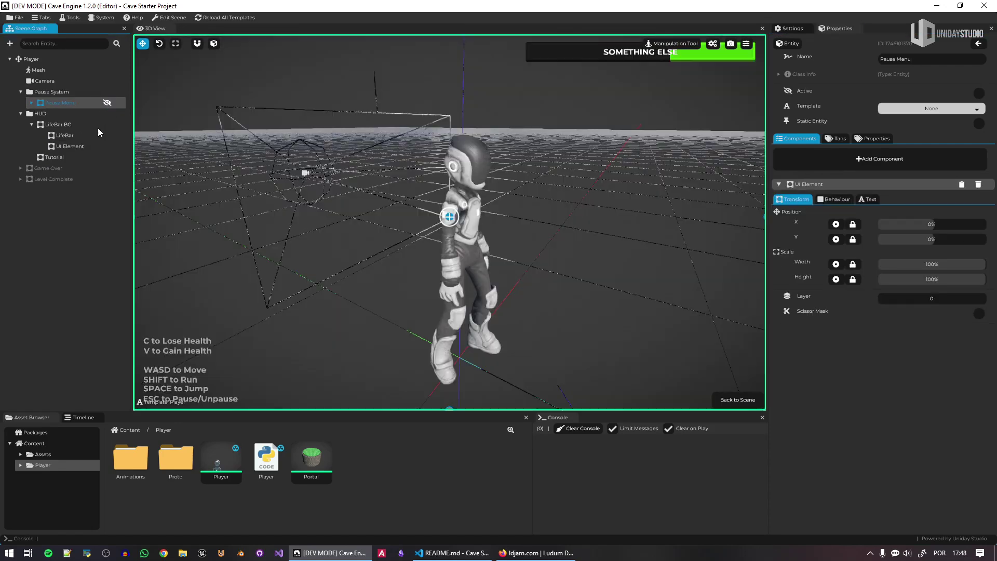
click(94, 168)
mouse_move(107, 168)
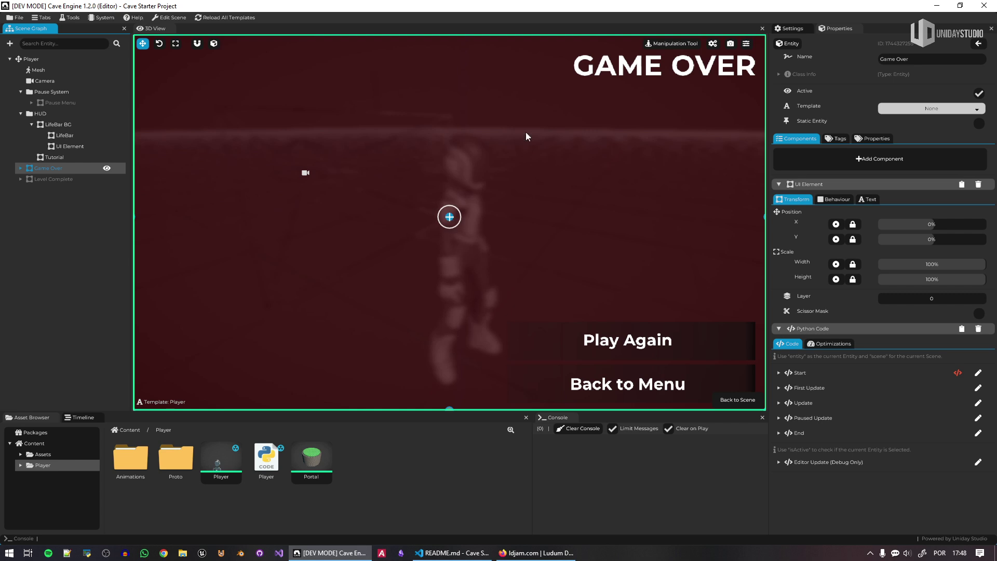
click(107, 168)
click(103, 179)
click(107, 179)
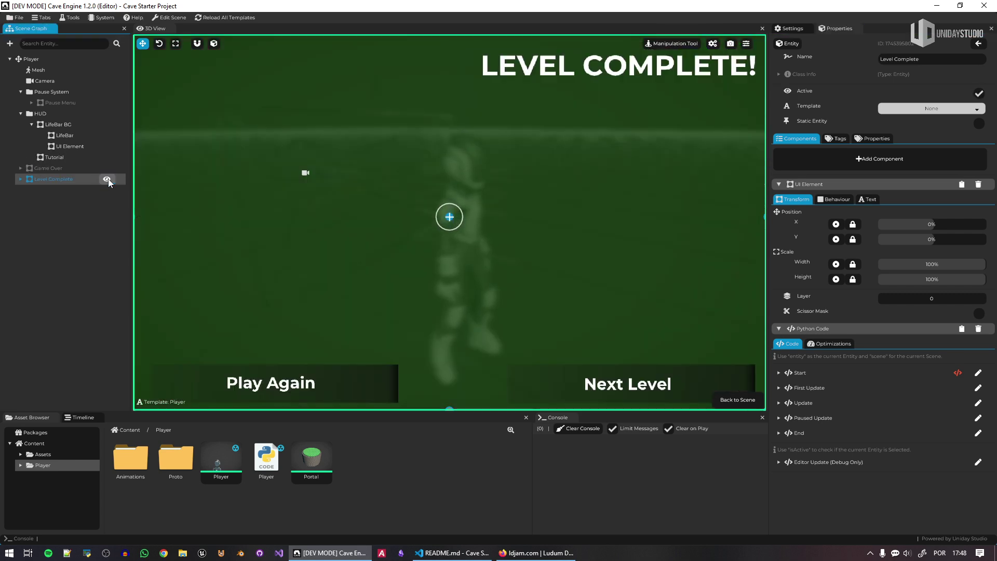
click(108, 179)
click(48, 169)
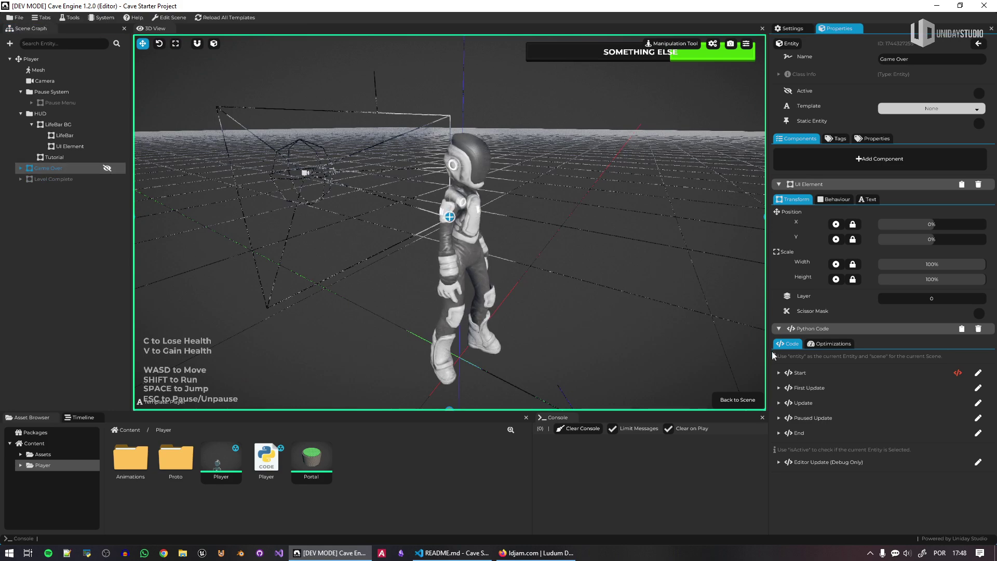
click(736, 400)
Playtest the health bar with C and V, run with W and A, then stop and return to Content.
key(F5)
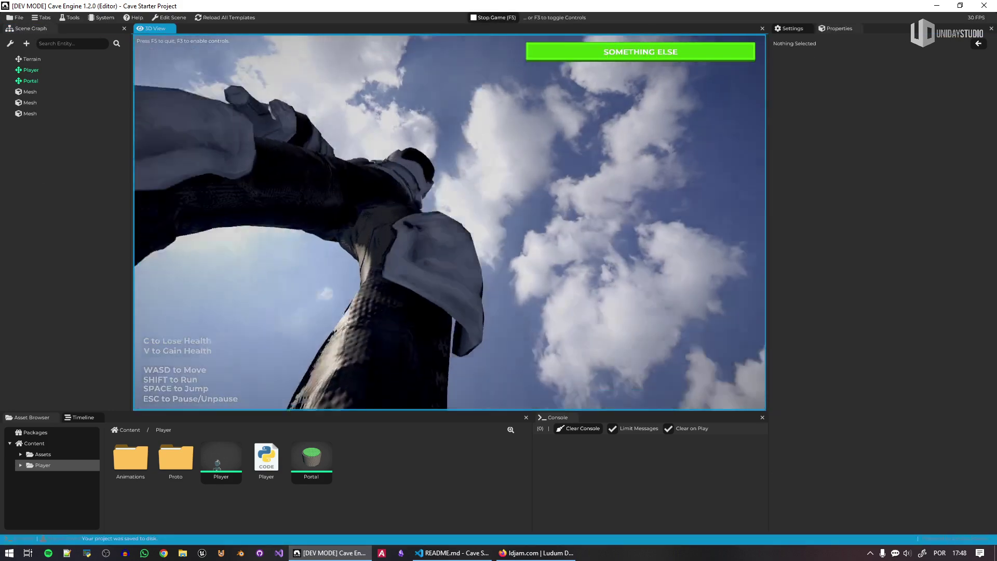
key(c)
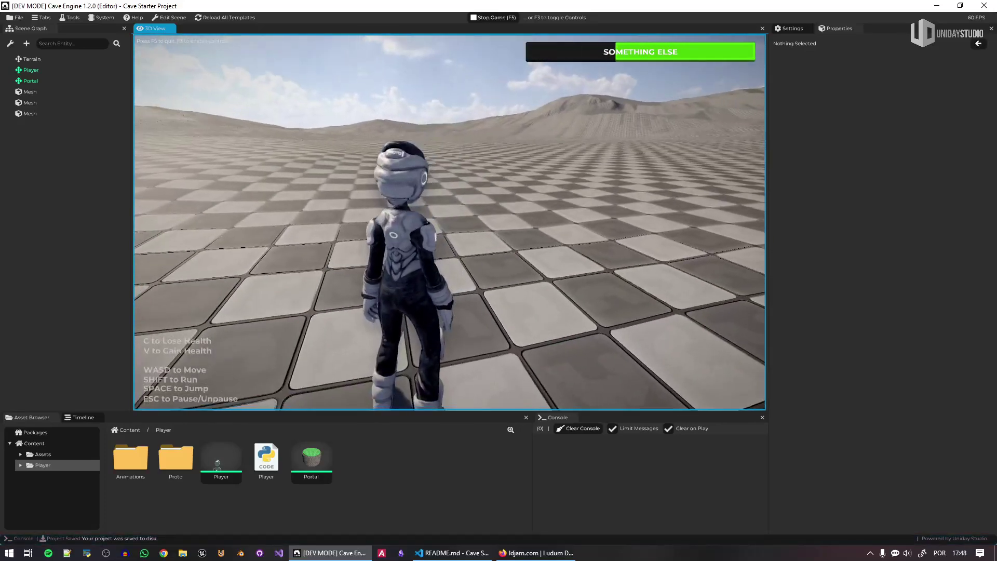
key(v)
key(c)
key(c)
key(w)
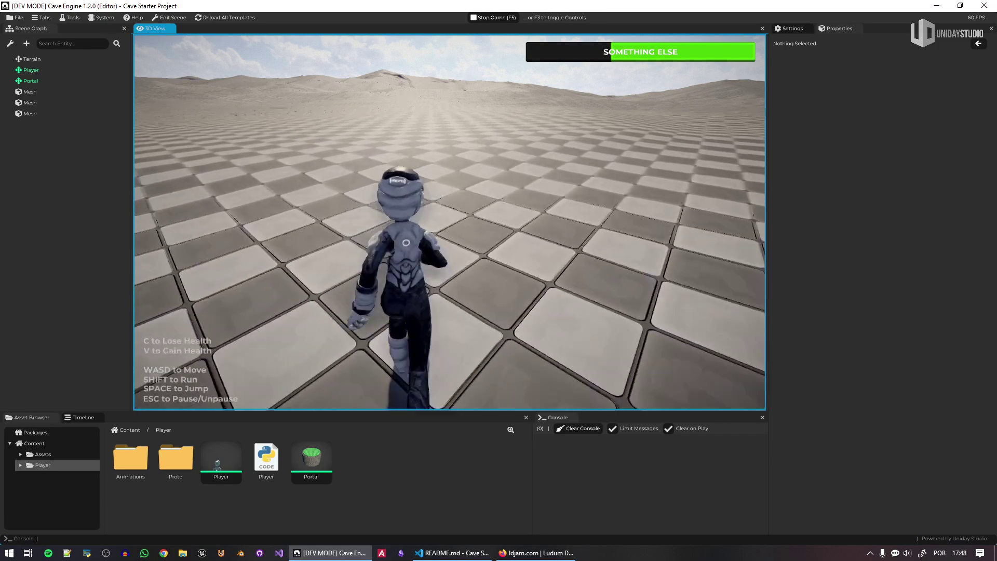
key(a)
key(F3)
key(F5)
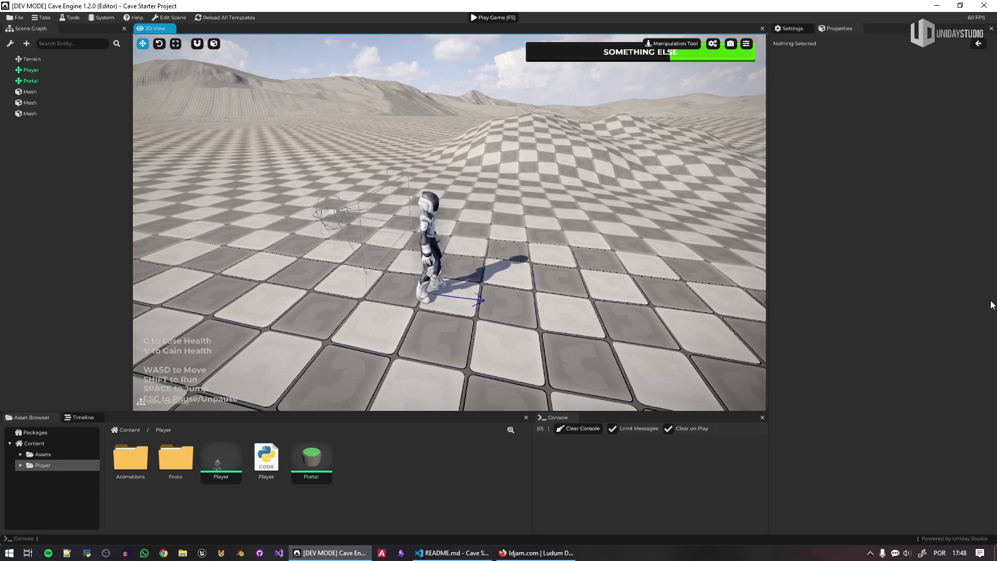
click(127, 429)
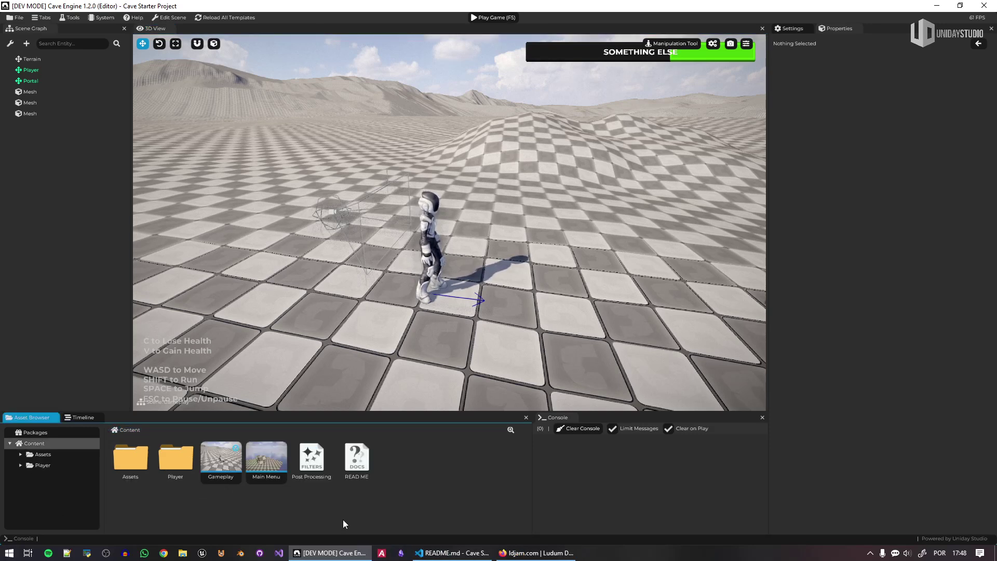
Create a new Scene in Content and place the Player template into it.
right_click(412, 463)
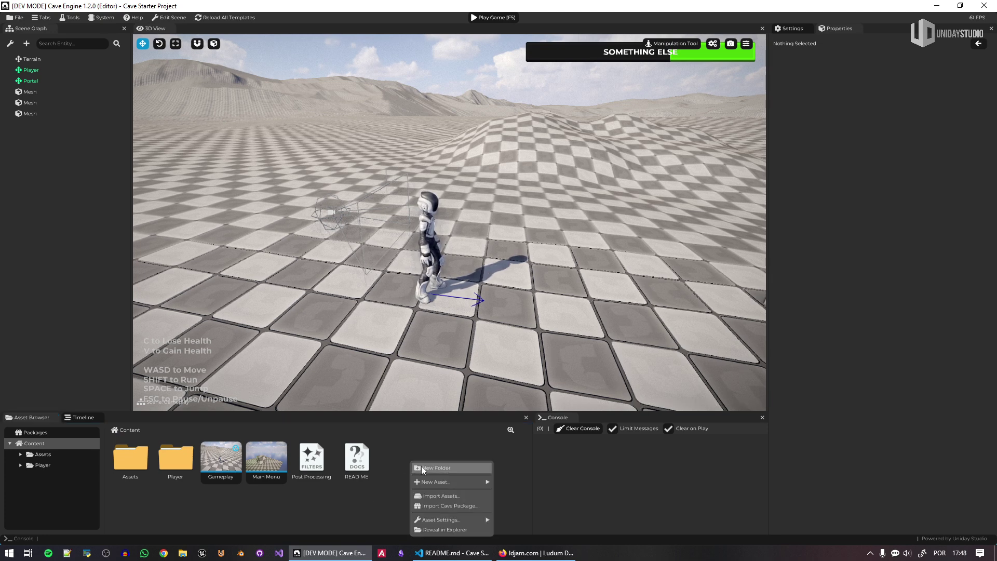
mouse_move(446, 482)
click(513, 421)
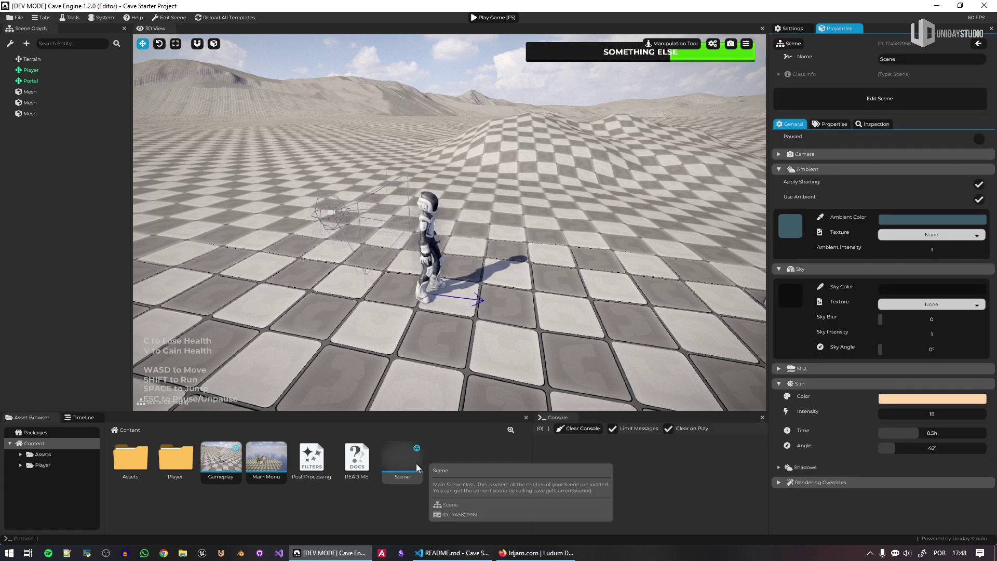
double_click(415, 467)
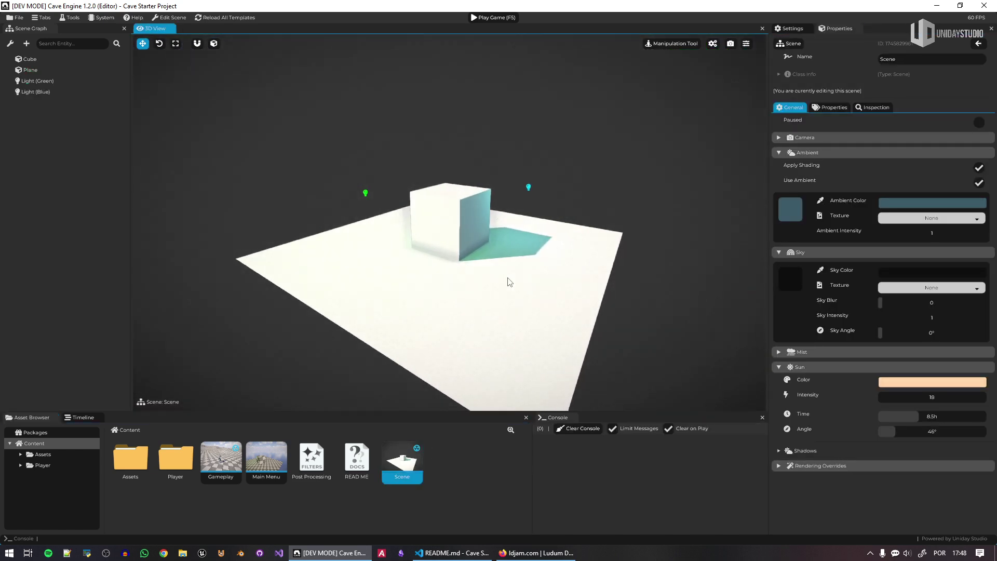
double_click(188, 459)
drag(229, 466, 401, 295)
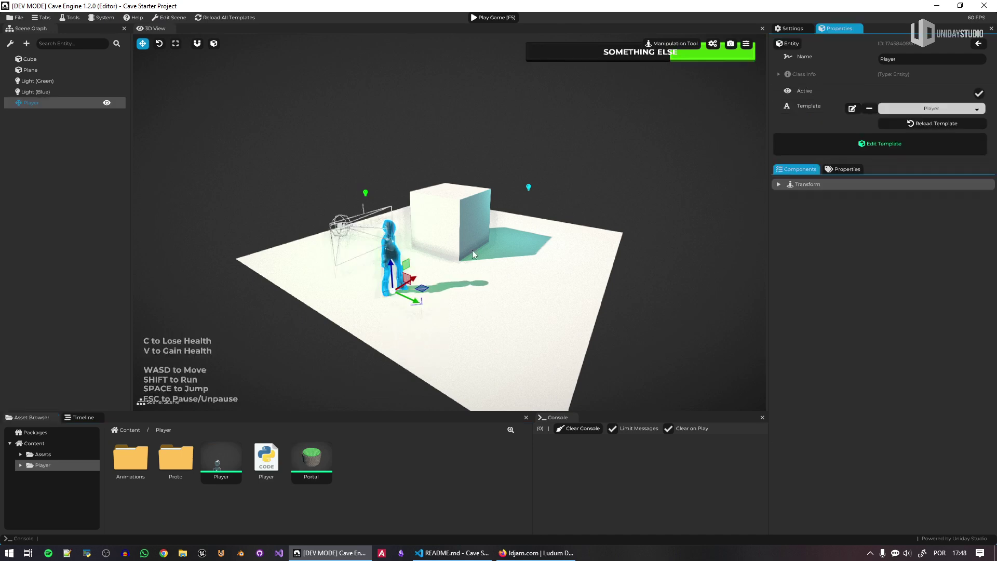
click(610, 168)
Playtest the new scene, running around and draining health with C until game over.
key(F5)
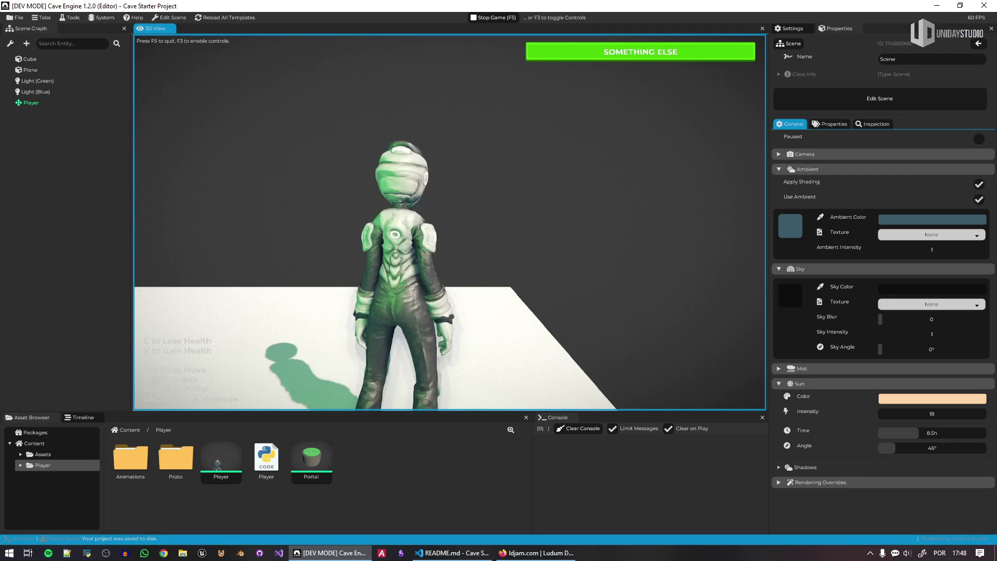
key(a)
key(w)
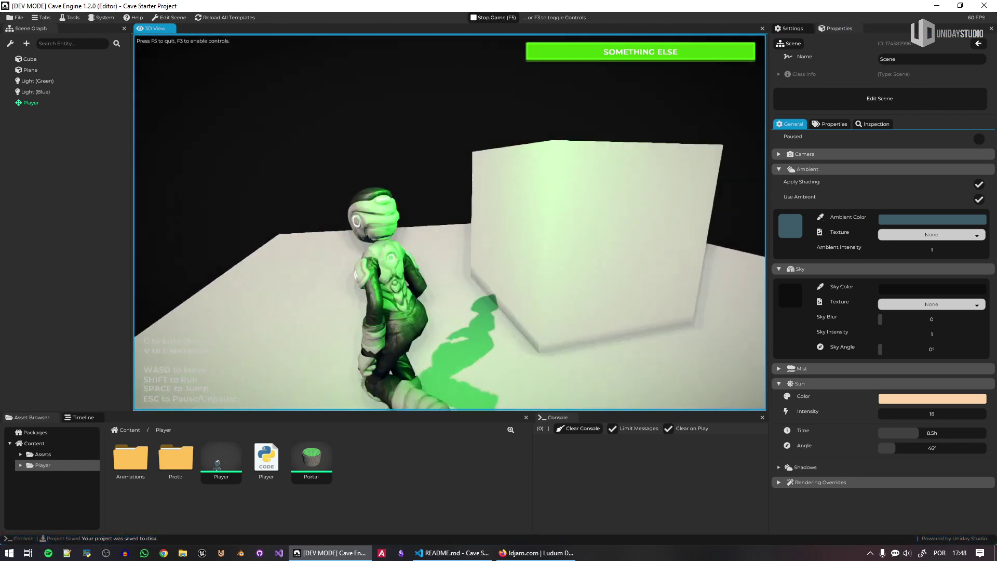
key(d)
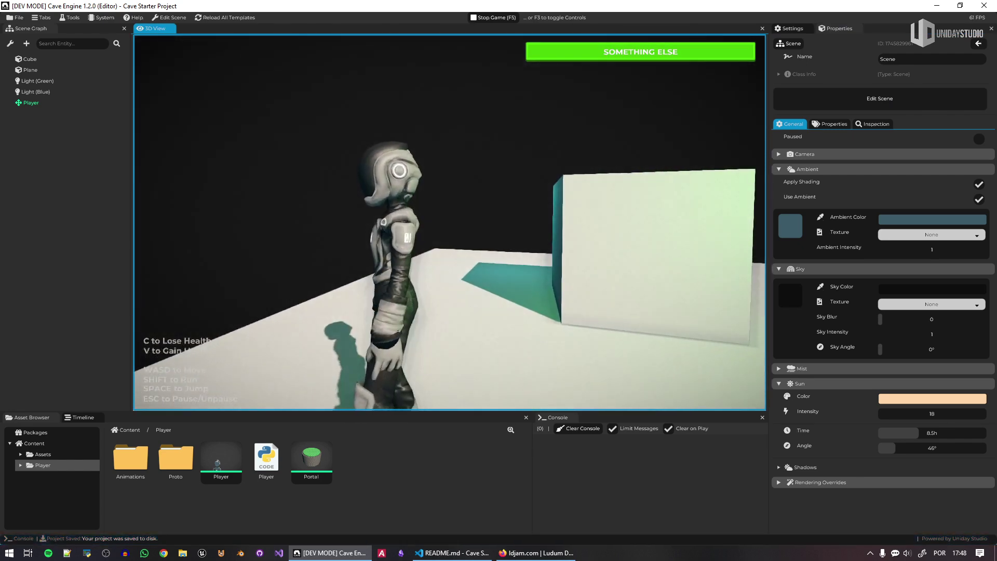
key(c)
key(s)
key(c)
key(c)
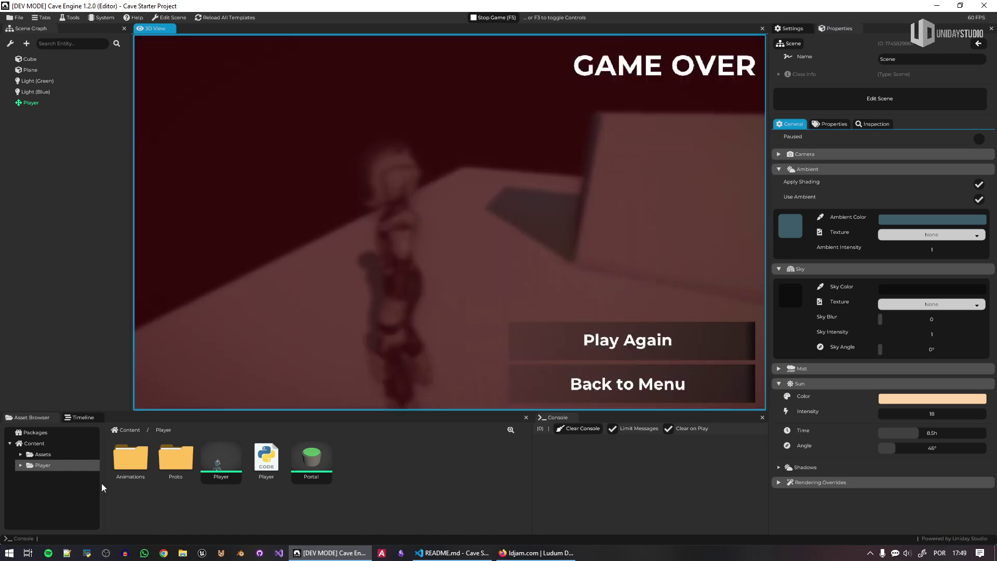
Restart the level, pause and resume twice with Esc, then stop the playtest.
click(680, 340)
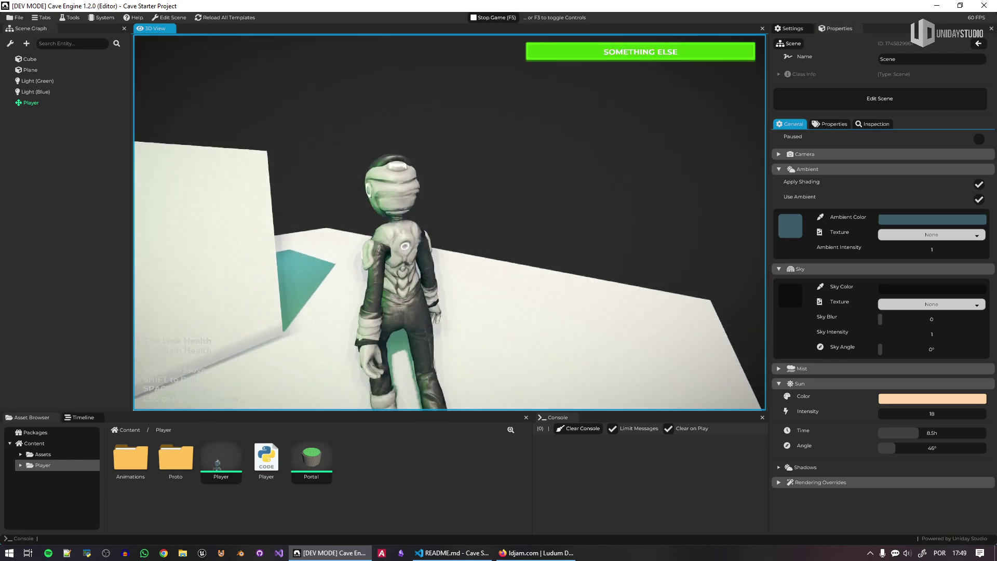
key(Escape)
click(679, 260)
key(Escape)
click(673, 244)
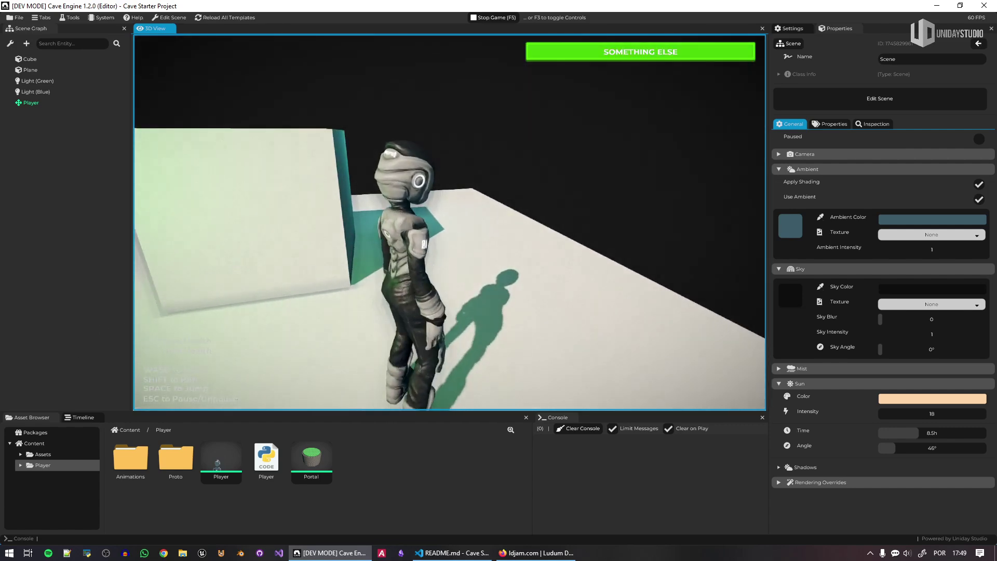
key(F5)
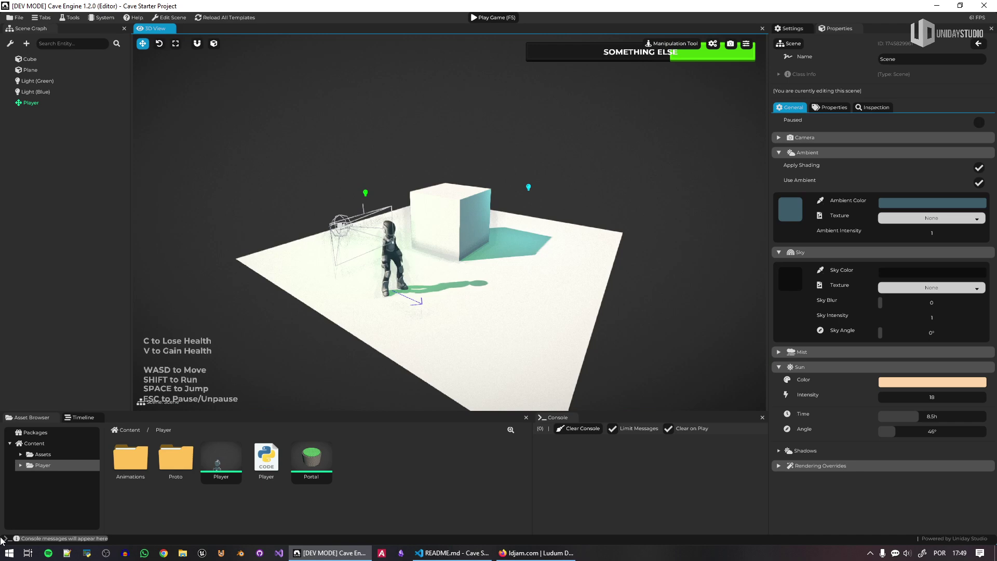
Open the Portal template from Content/Player and select its top mesh and root Portal entity.
click(129, 430)
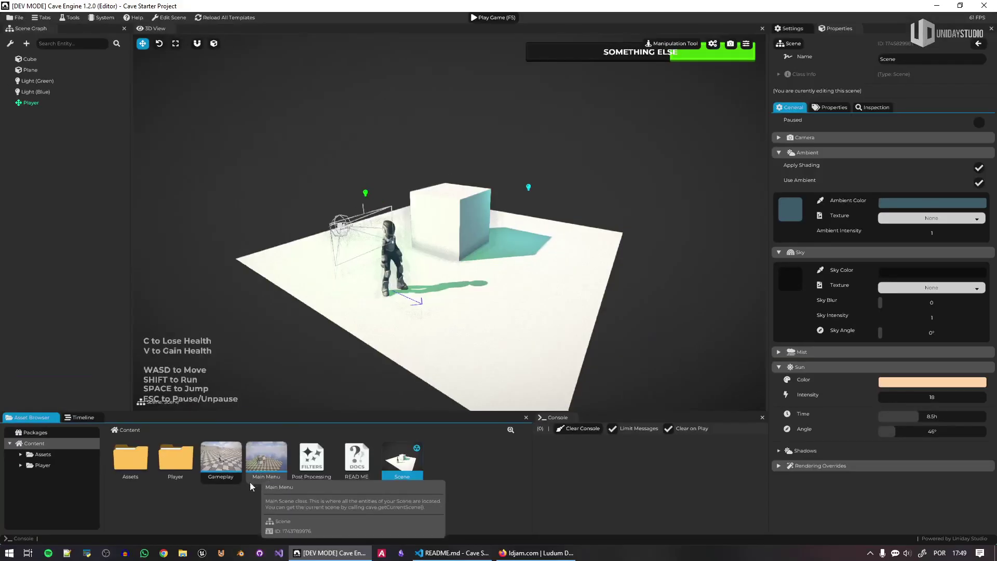
click(578, 449)
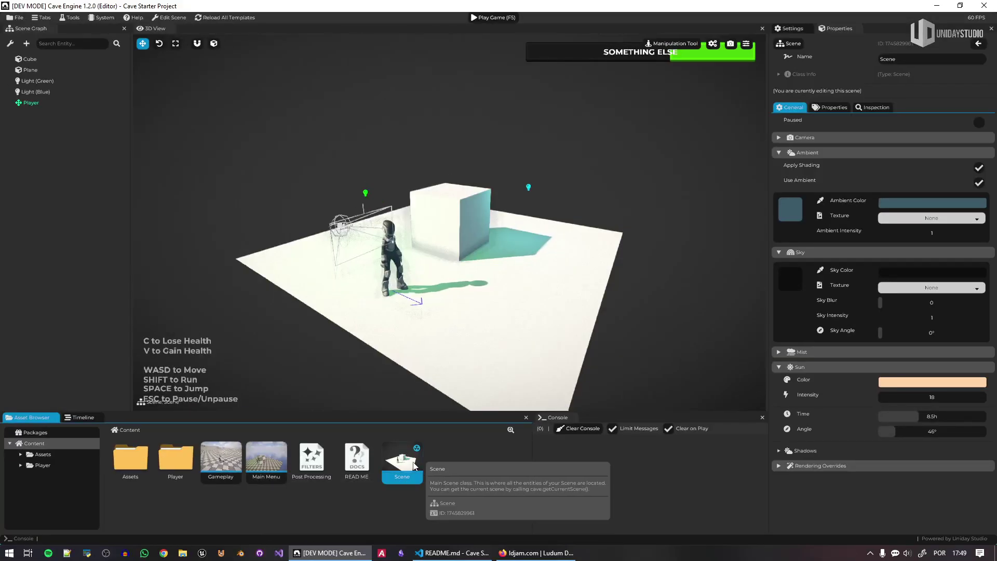
double_click(176, 458)
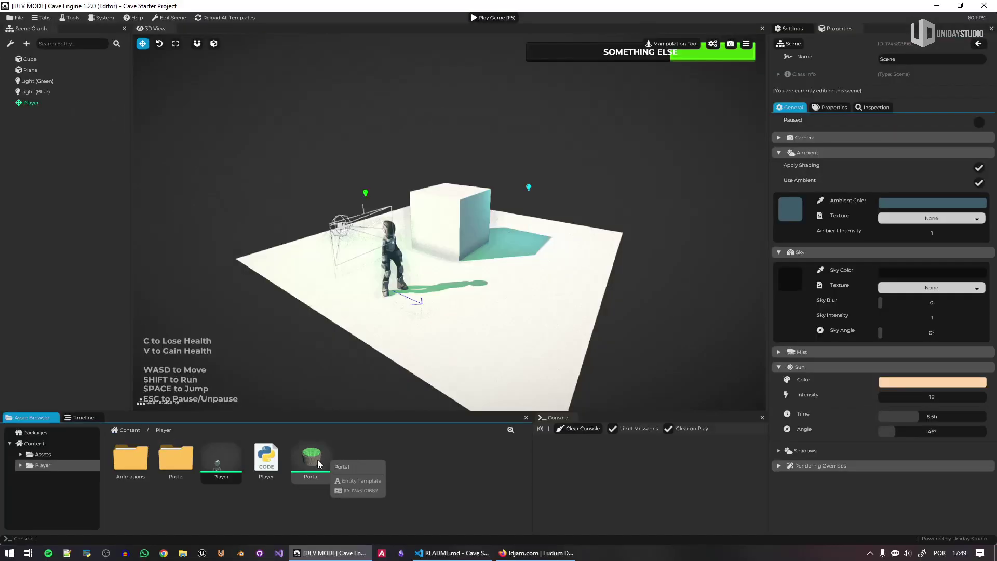
double_click(311, 460)
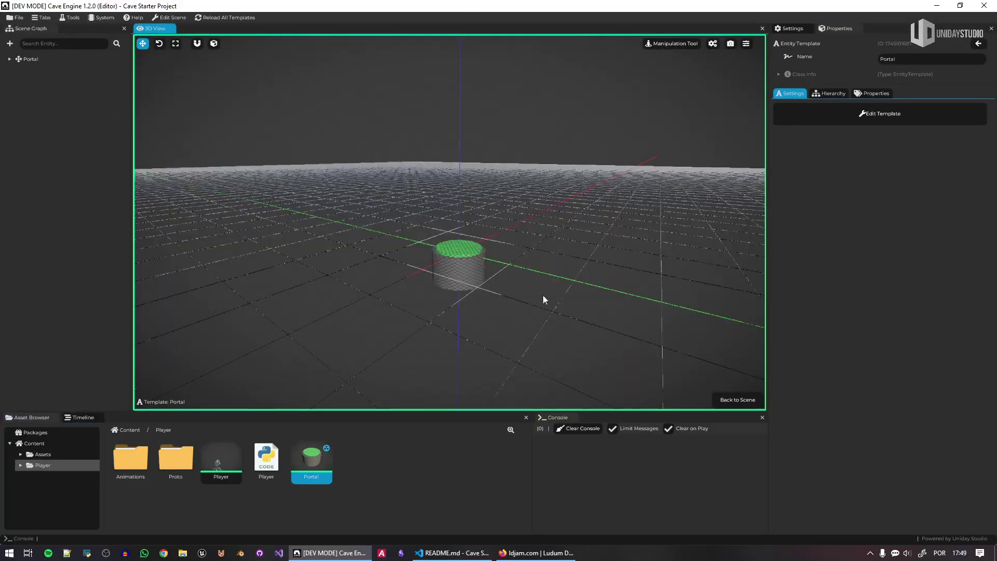
click(424, 238)
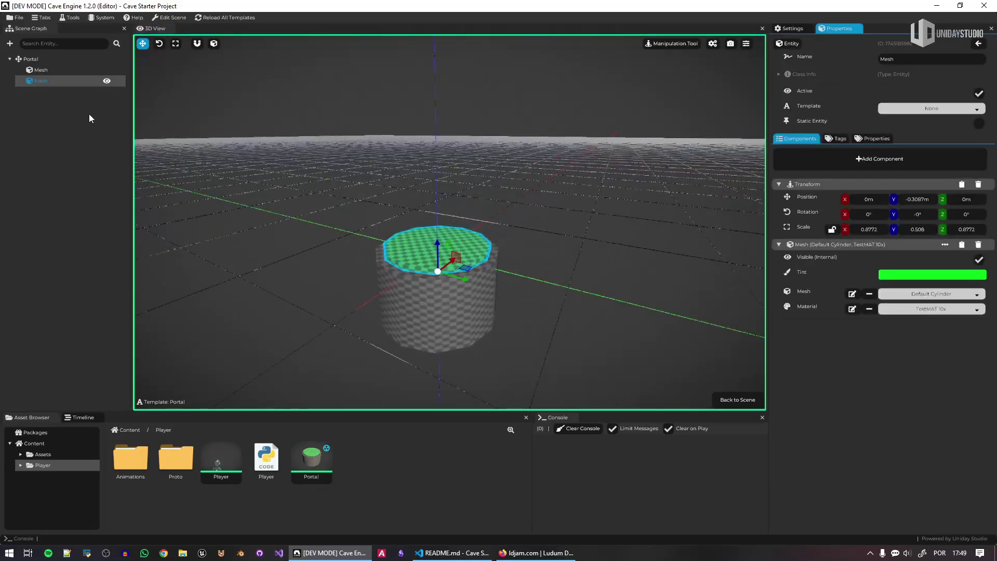
click(27, 60)
Show the portal's collision outlines, return to the scene, and place a Portal beside the cube.
key(p)
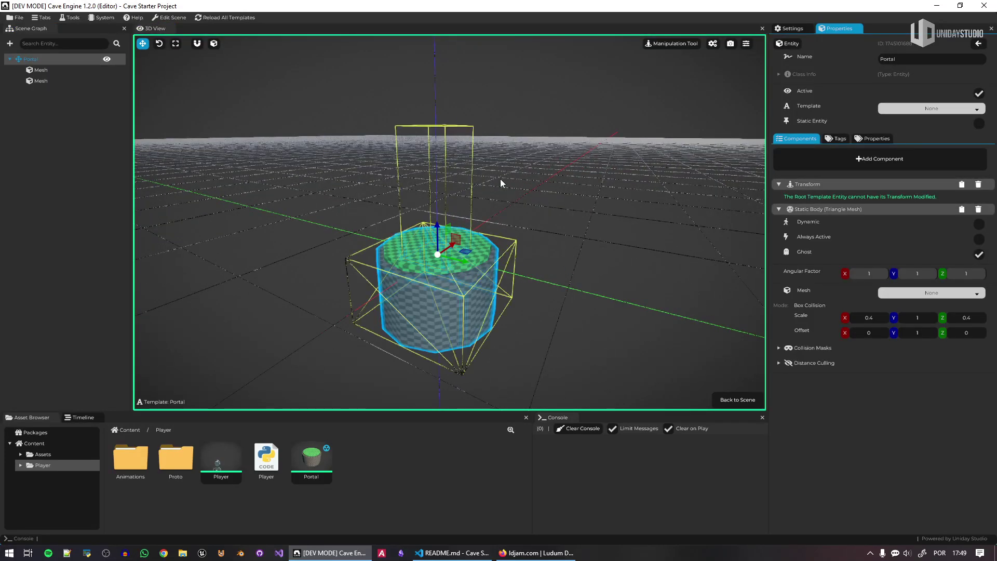
click(729, 399)
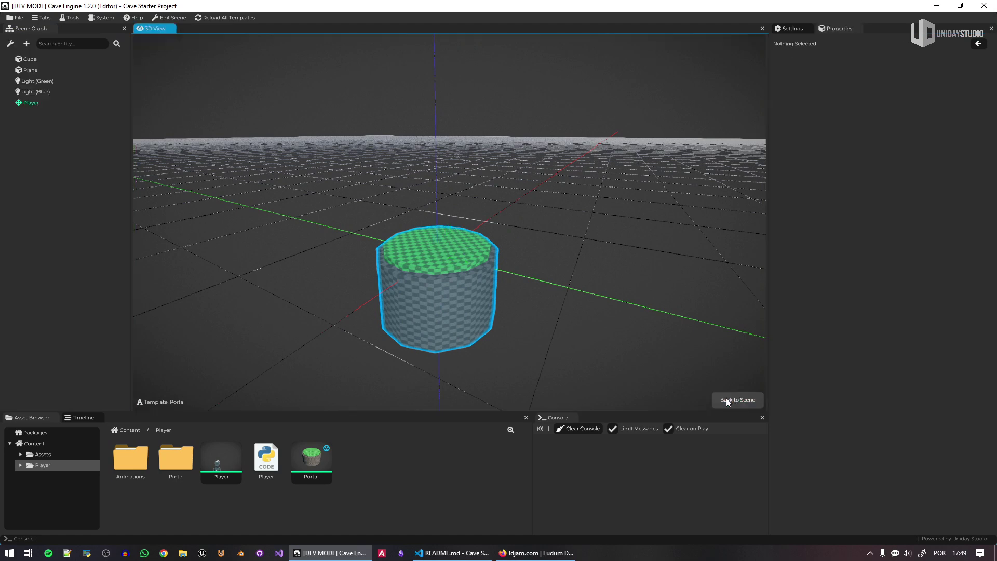
key(w)
key(d)
drag(313, 460, 526, 259)
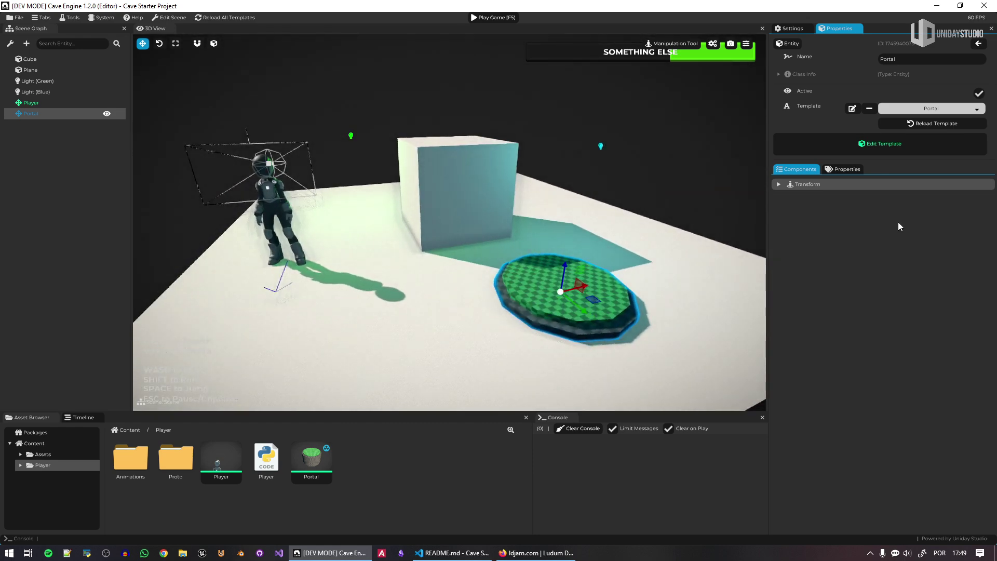
Set the placed Portal's Scene property to 'Gameplay' and start a playtest.
click(856, 171)
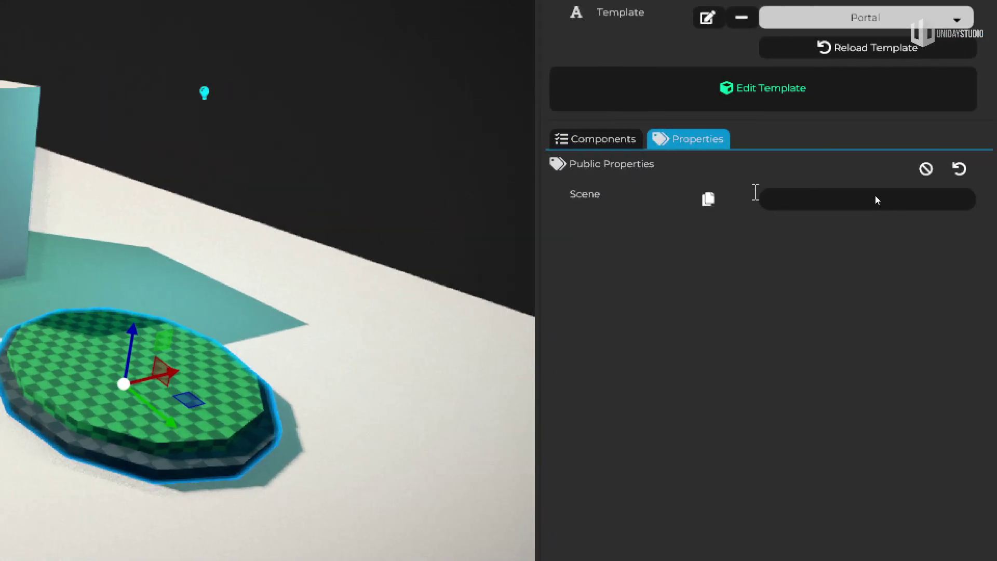
click(977, 199)
text(Gameplay)
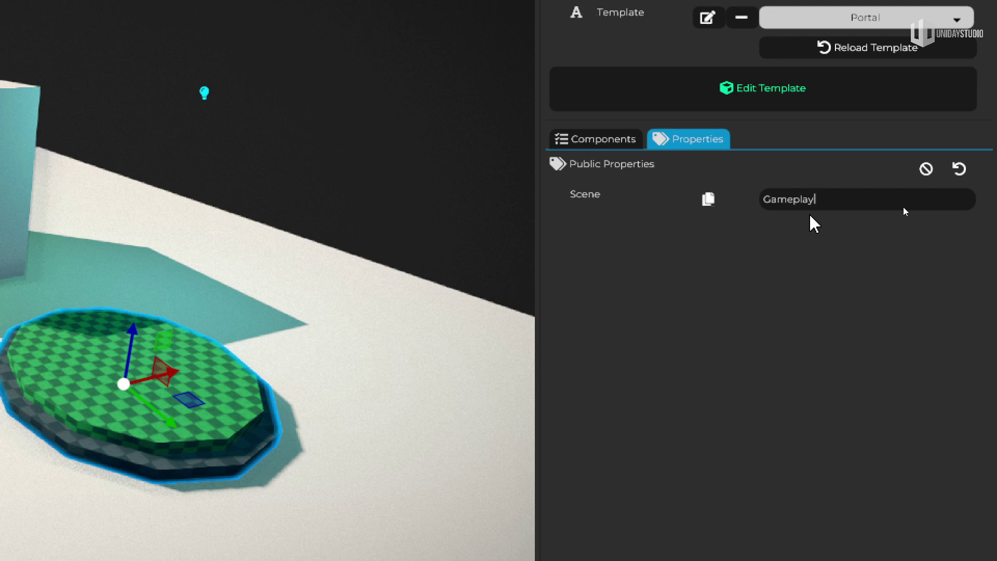
key(Return)
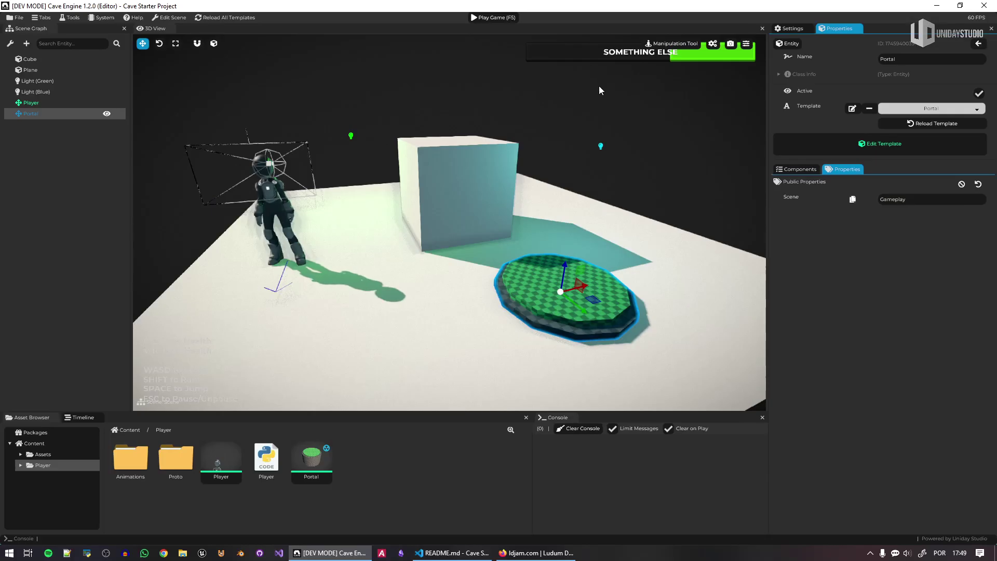
click(502, 19)
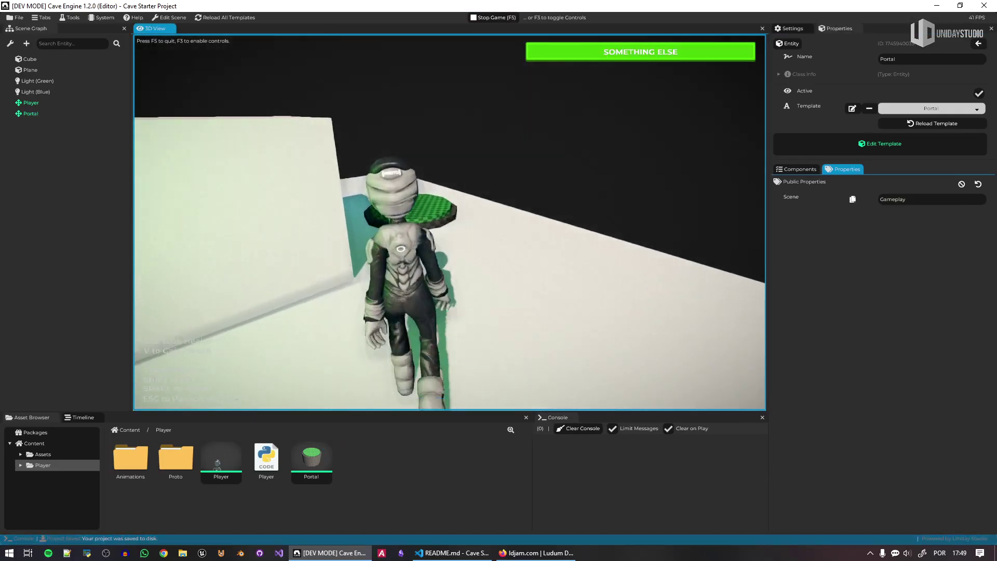
Walk onto the portal, continue to the next level, then stop the playtest.
key(w)
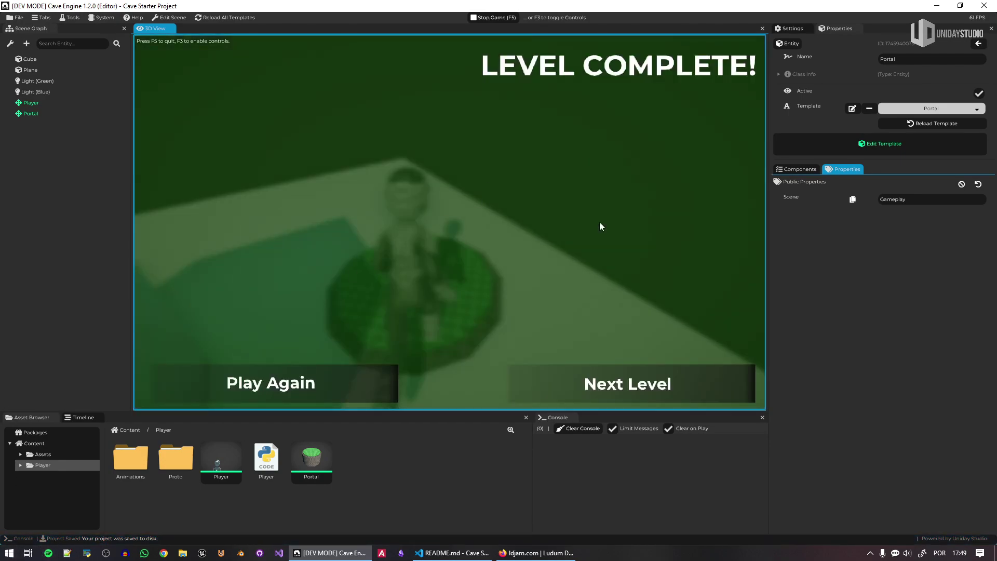
click(683, 390)
key(w)
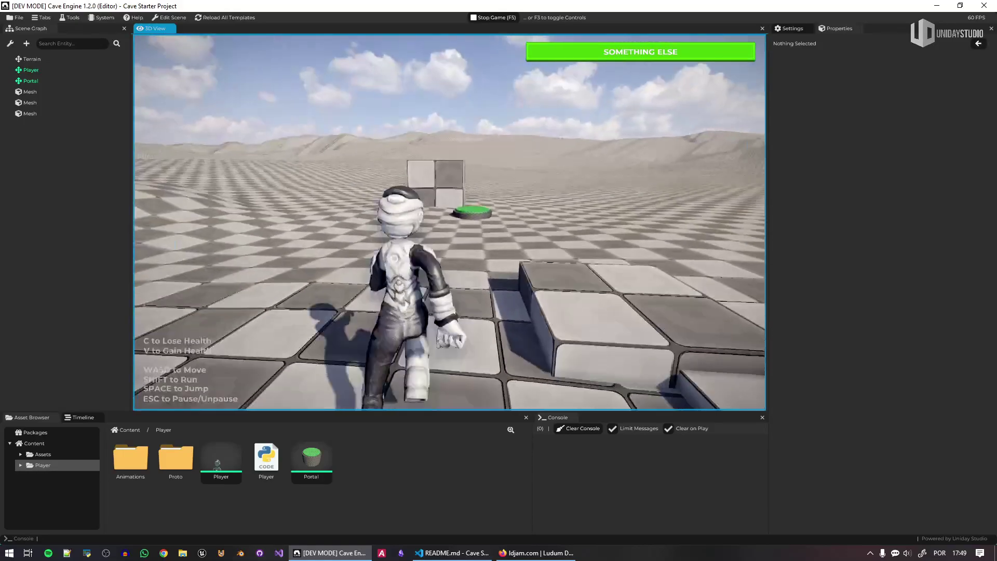
key(F5)
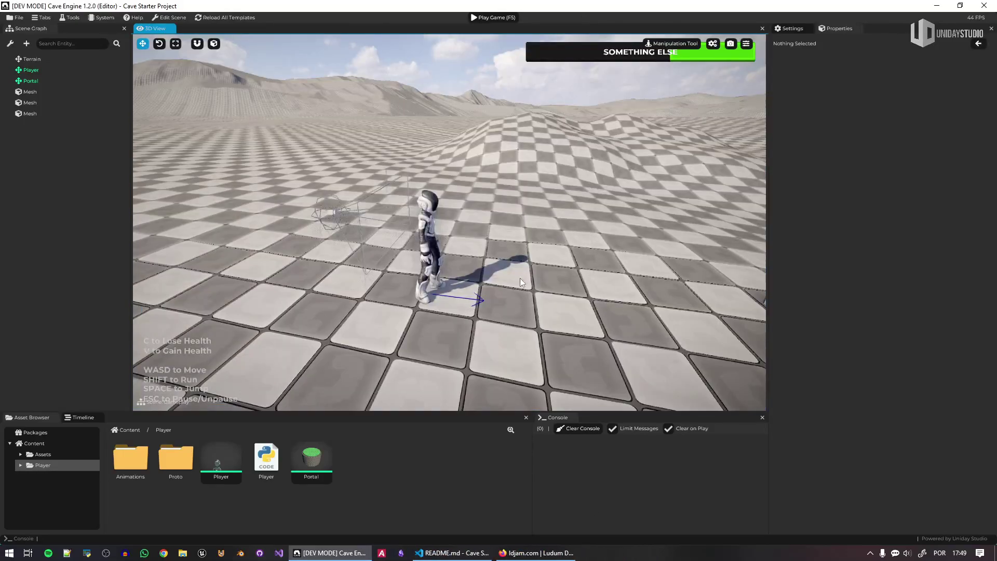
Duplicate the Gameplay Portal and place the copy beside the first one, leading to Main Menu.
right_drag(520, 278, 460, 306)
key(w)
click(487, 249)
right_drag(487, 249, 459, 260)
key(d)
key(shift+d)
right_drag(265, 239, 260, 240)
right_drag(399, 211, 677, 231)
key(a)
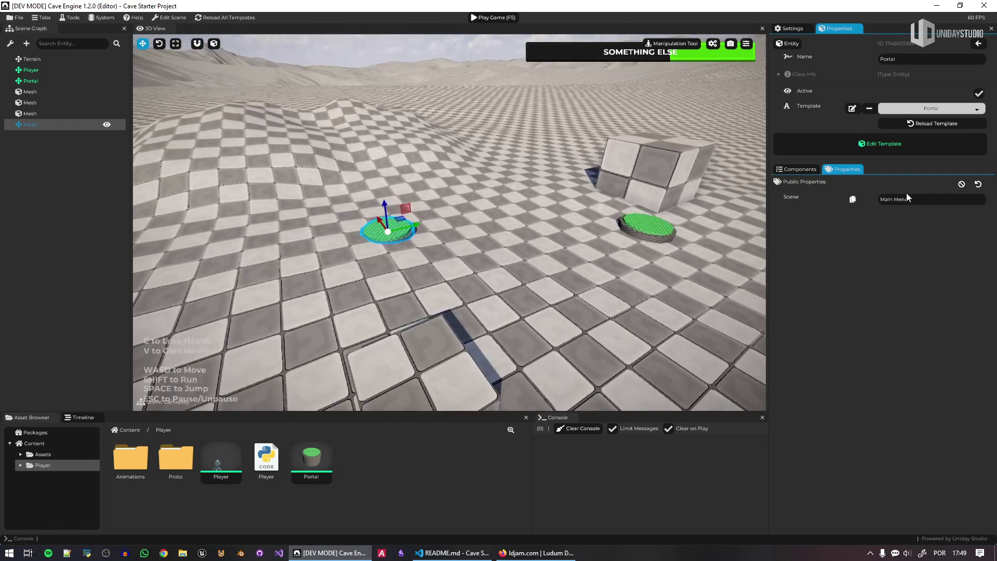
click(641, 229)
Select the new portal, then playtest the Gameplay level through two portals via Next Level.
click(390, 226)
click(125, 430)
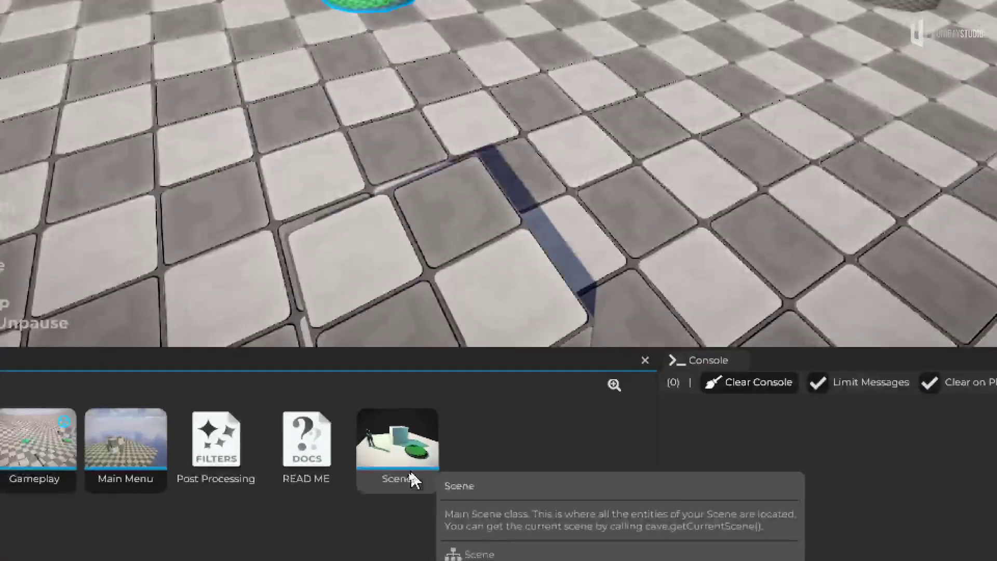
key(F5)
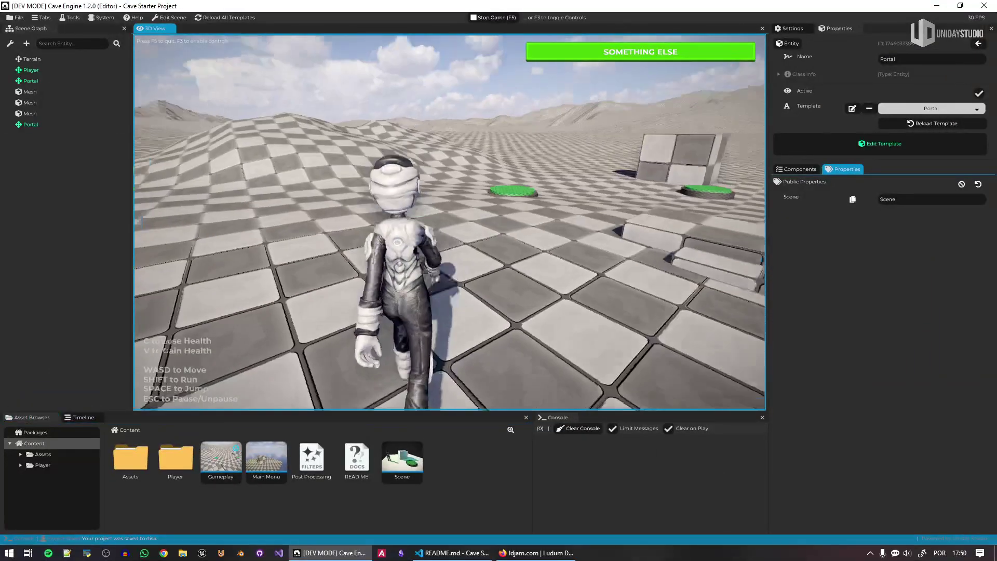
key(w)
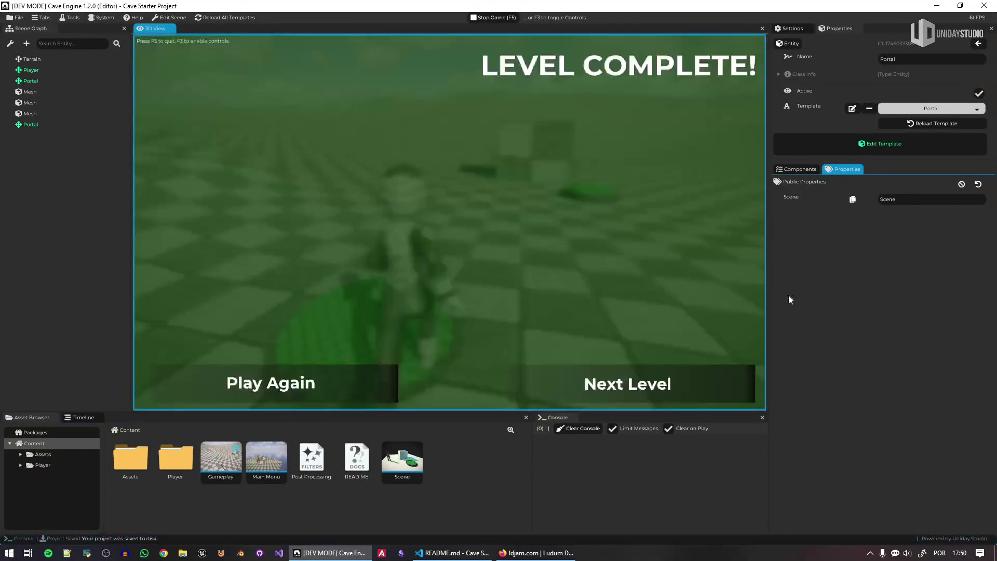
click(670, 389)
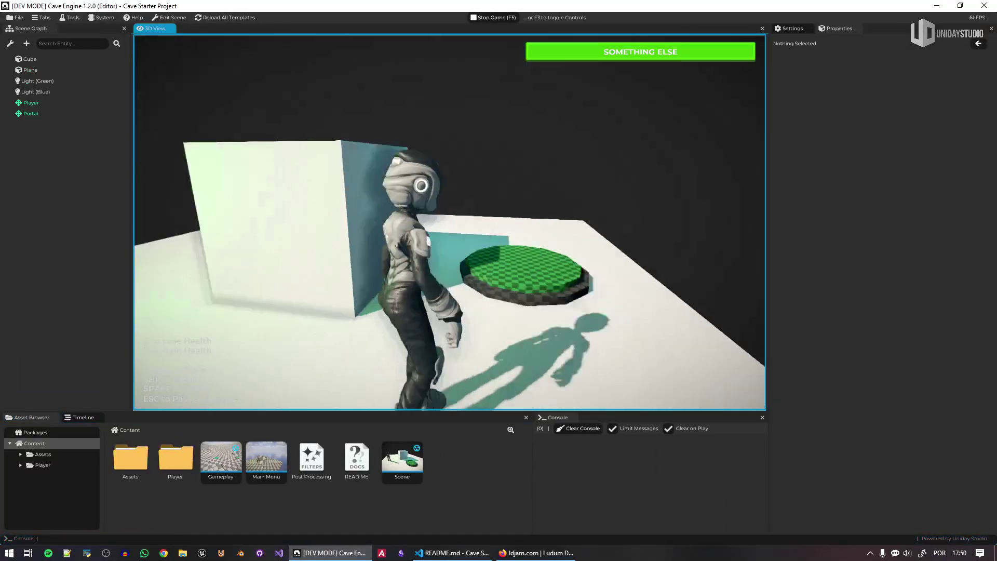
key(w)
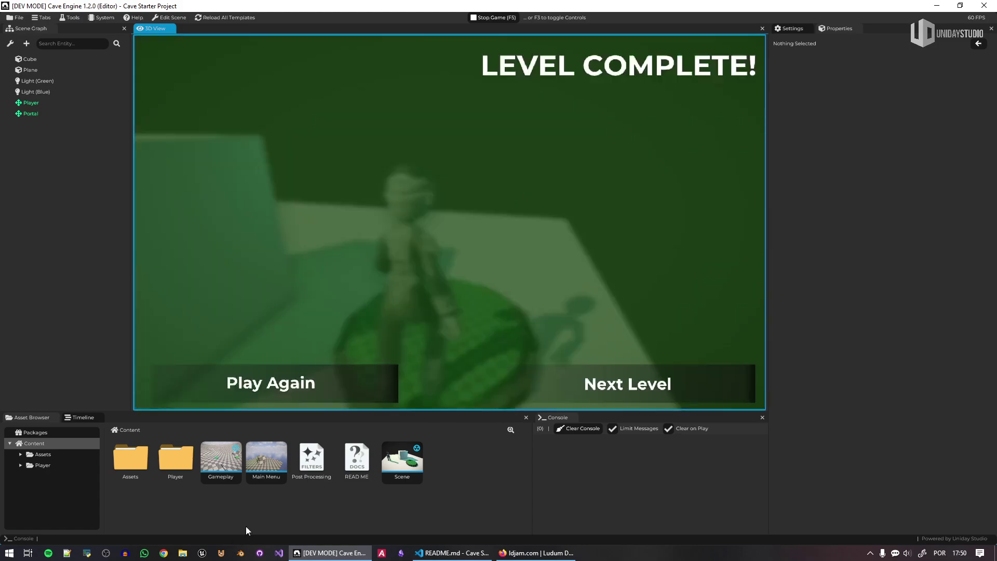
click(662, 385)
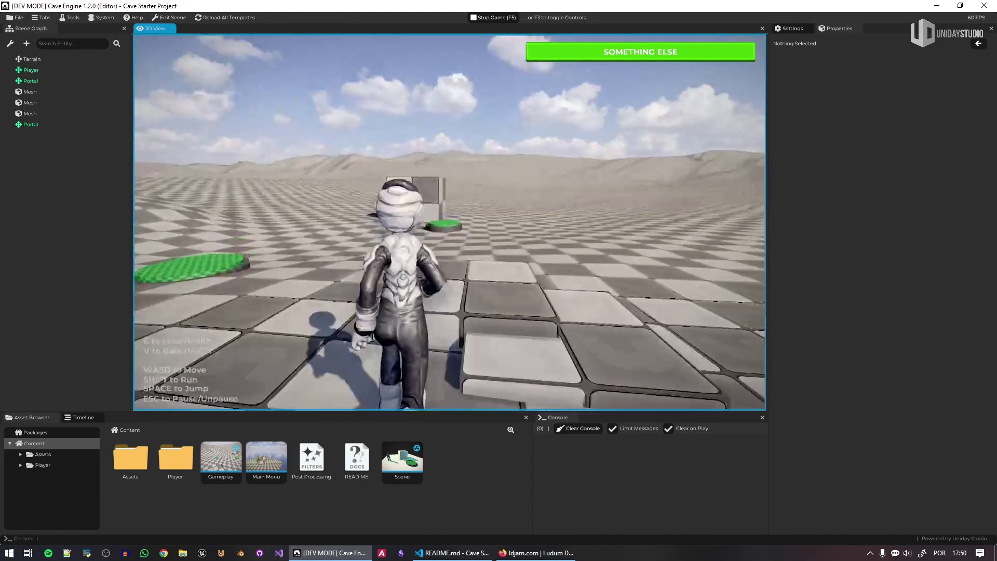
Walk onto the other portal to reach Main Menu, start the game, pass another portal, then stop.
key(w)
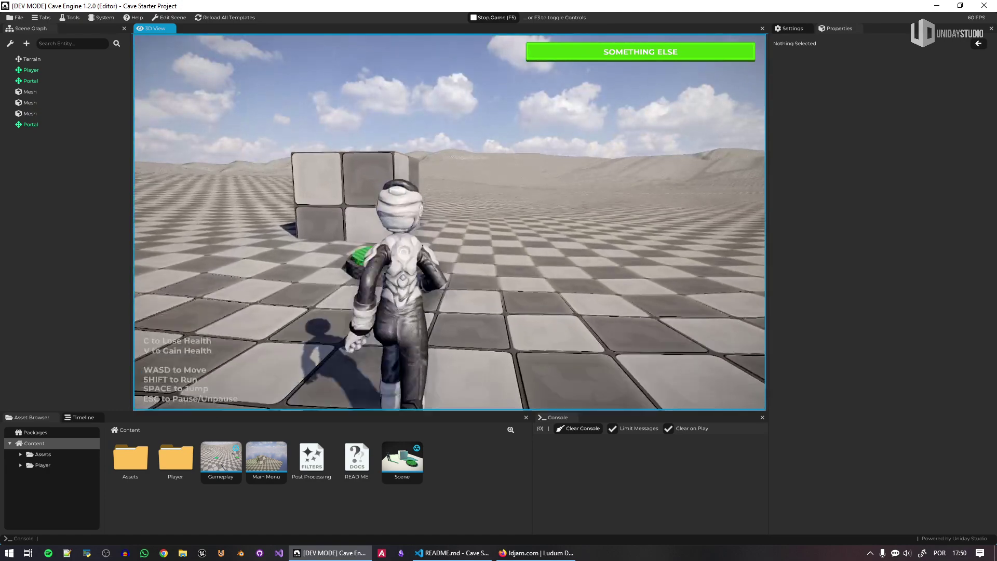
key(w)
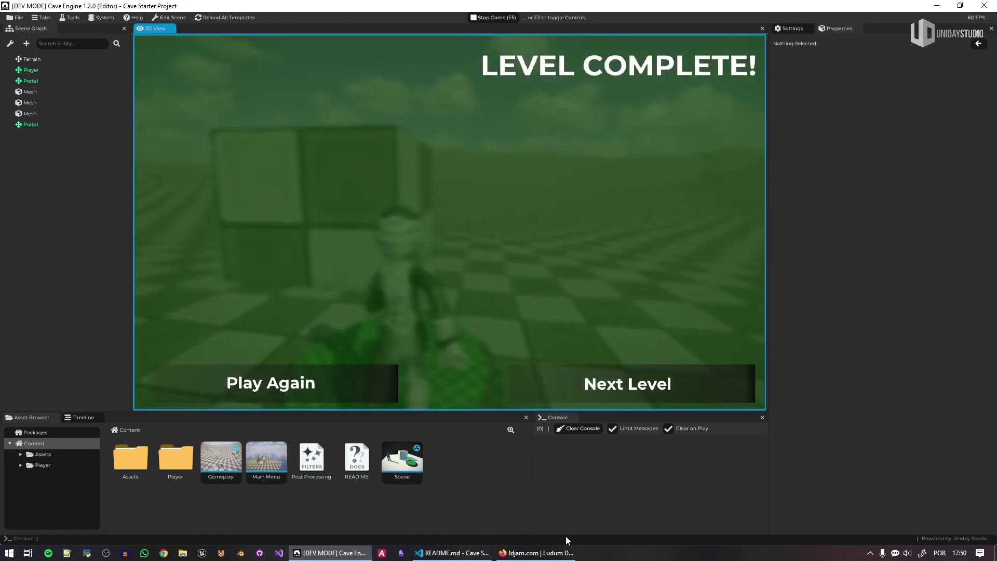
click(722, 395)
click(662, 271)
key(w)
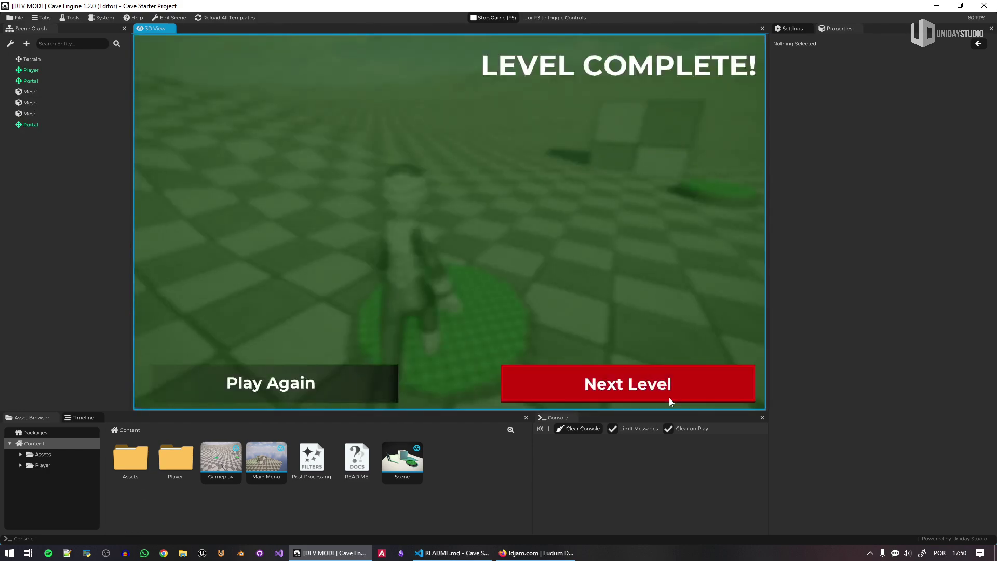
click(597, 385)
key(F5)
Move the sun time to 10.26h and make the sky colour purple.
click(572, 115)
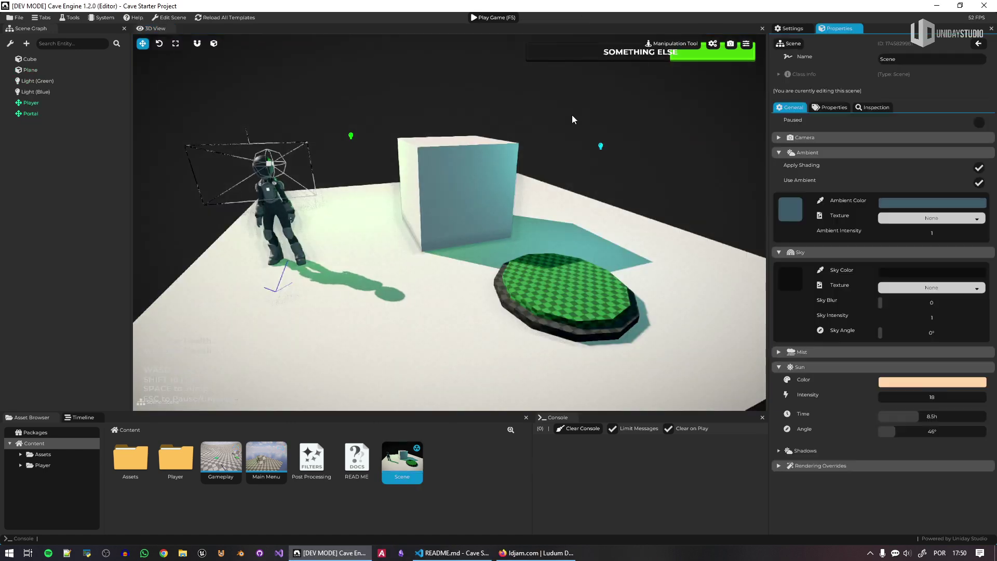
drag(920, 417, 966, 375)
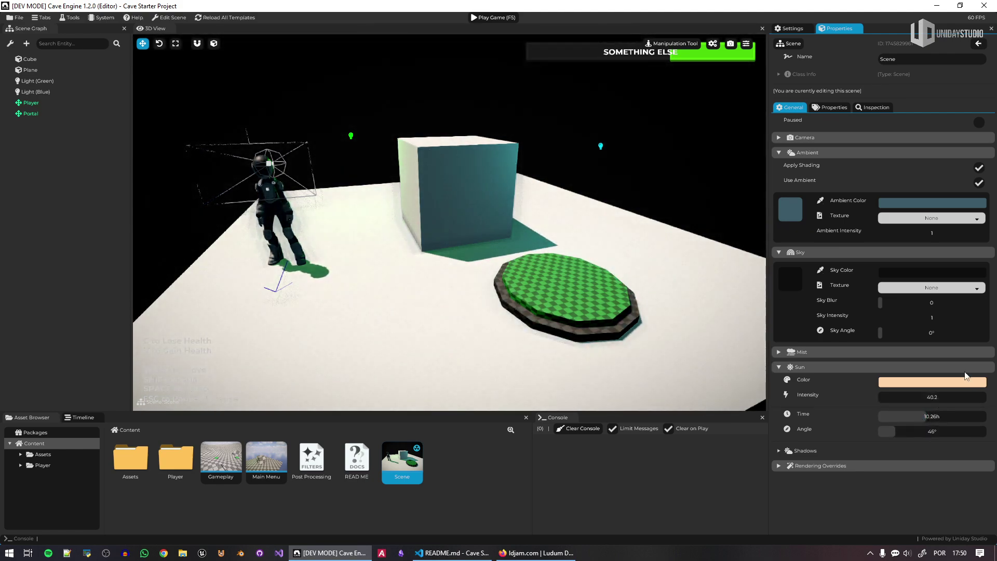
click(944, 277)
click(951, 307)
click(929, 291)
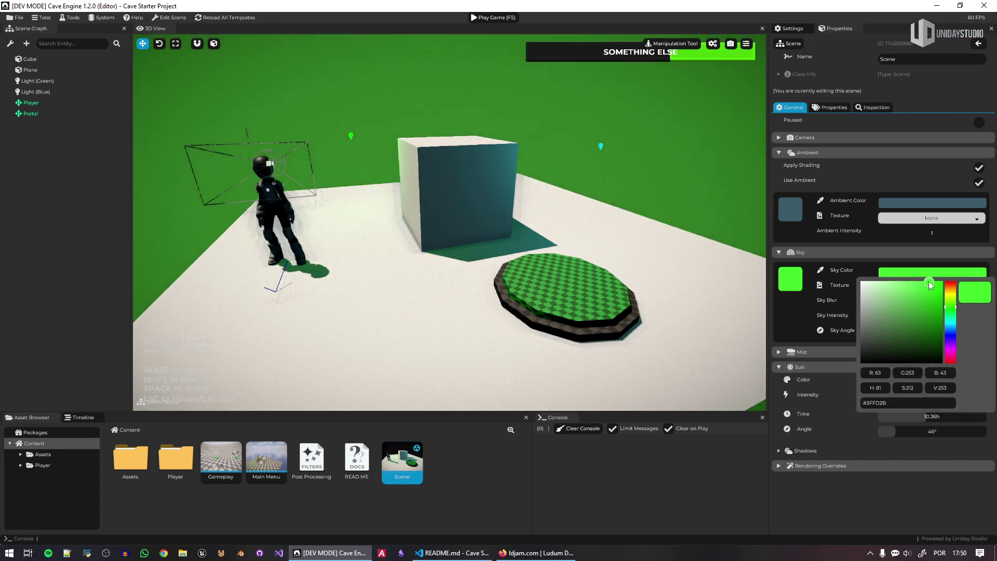
drag(953, 335, 956, 346)
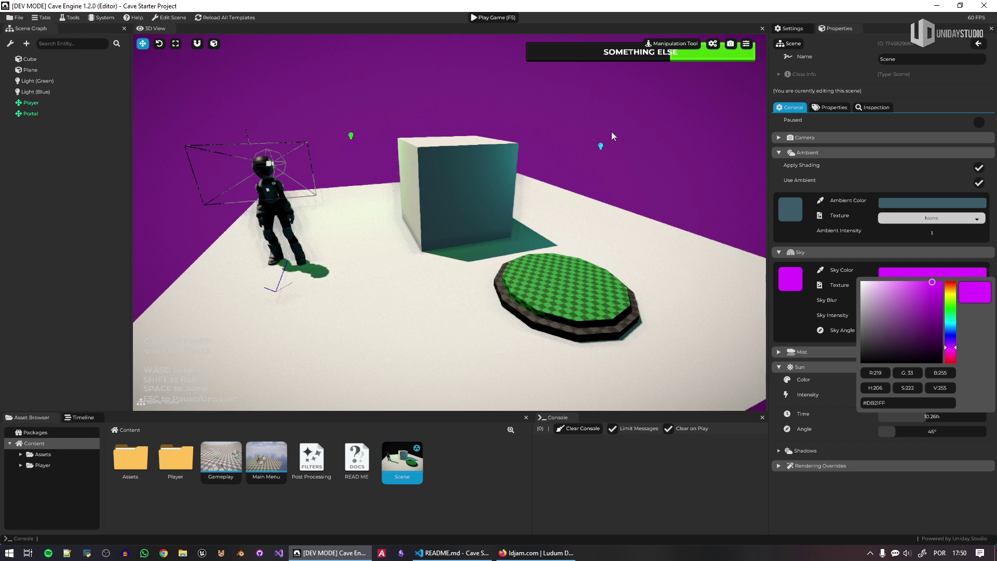
click(665, 173)
Tint the ambient light magenta and the sunlight purple, then play the scene.
click(929, 204)
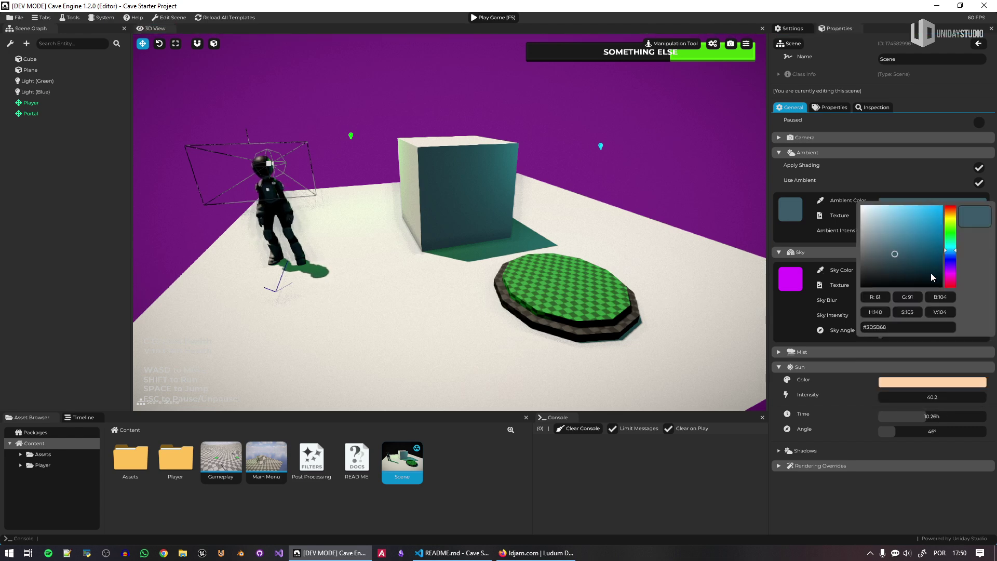
click(953, 276)
drag(937, 220, 938, 207)
click(887, 176)
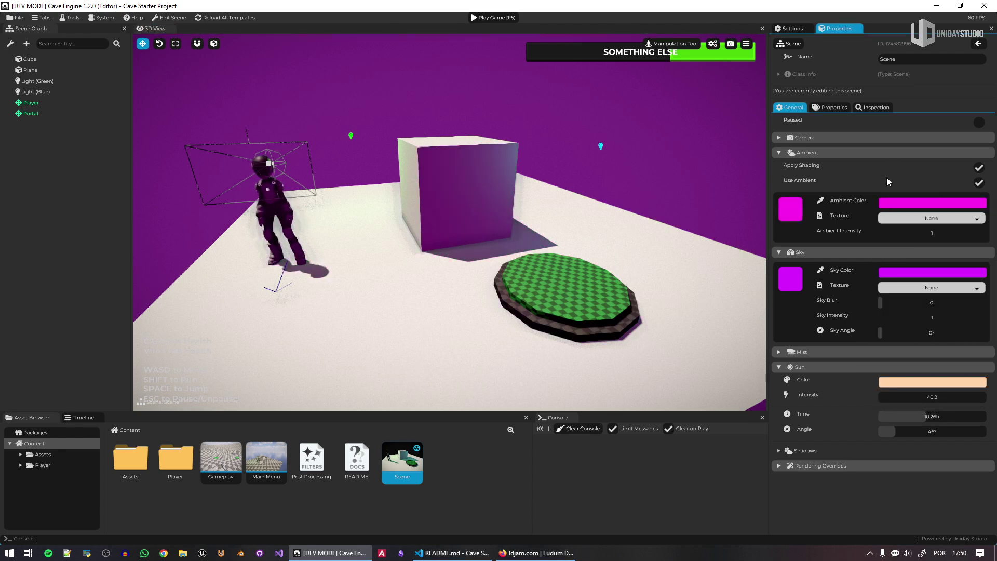
click(935, 384)
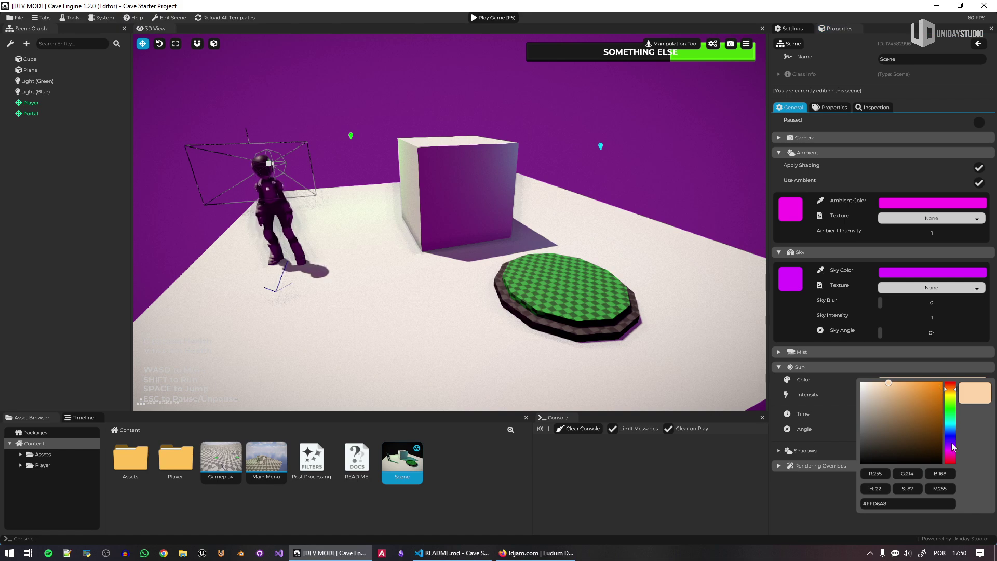
click(953, 448)
click(930, 393)
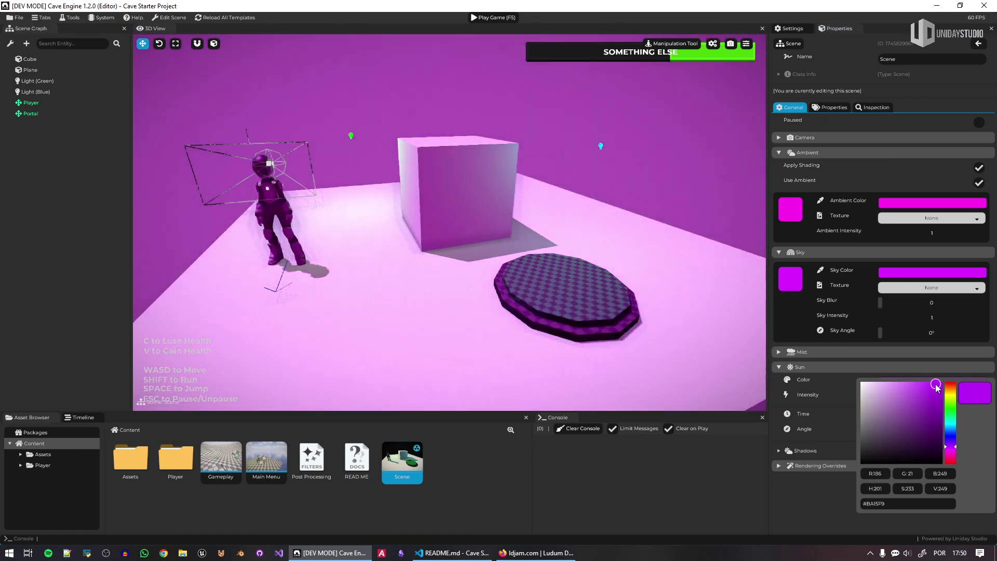
click(814, 411)
key(F5)
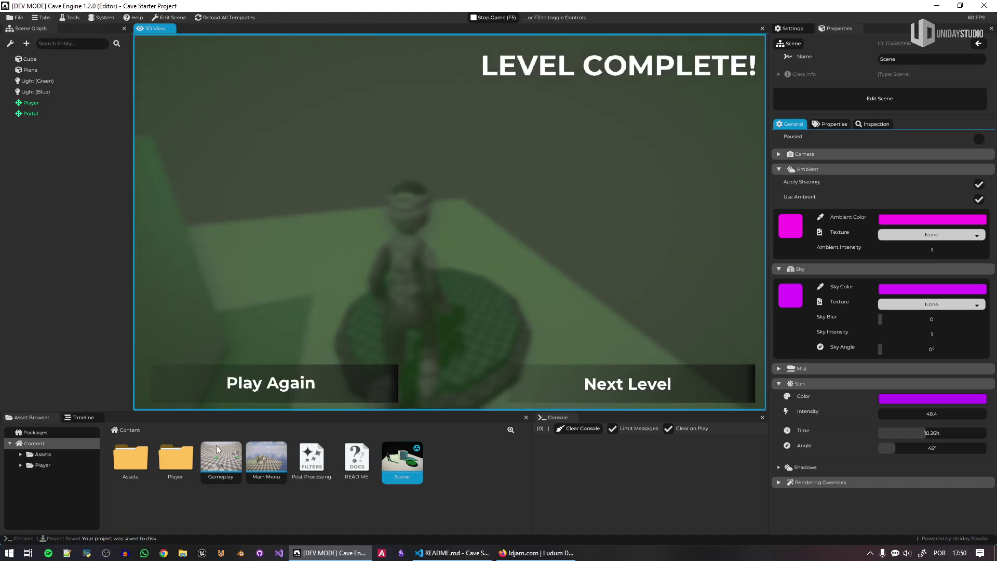
Play through the portal-linked levels, clicking Next Level at each portal reached.
click(628, 384)
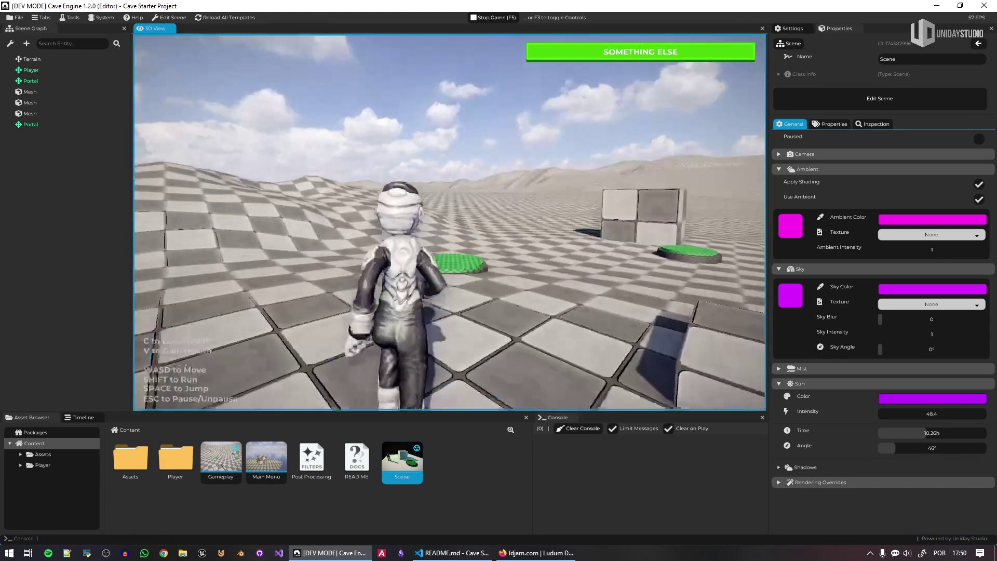
key(w)
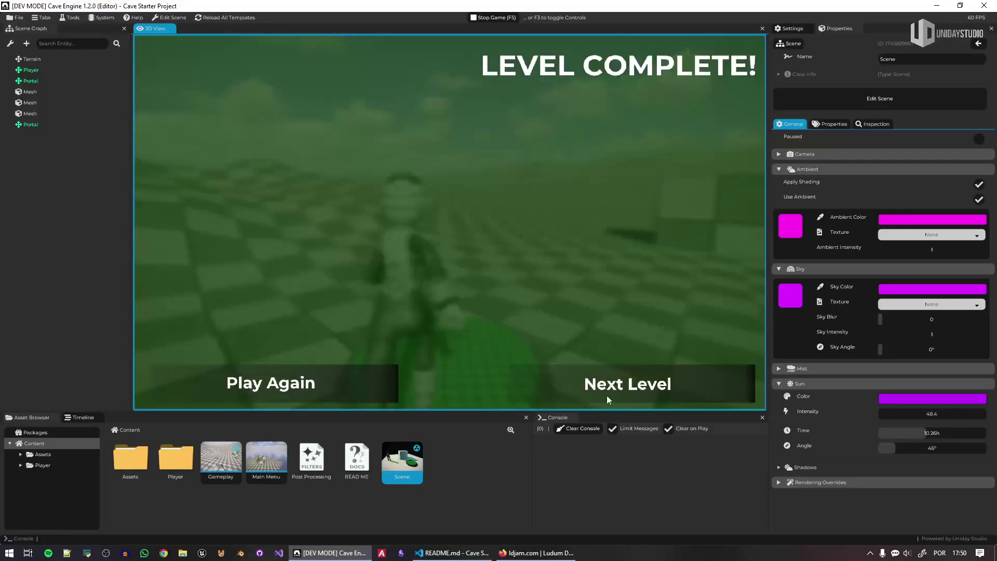
click(607, 395)
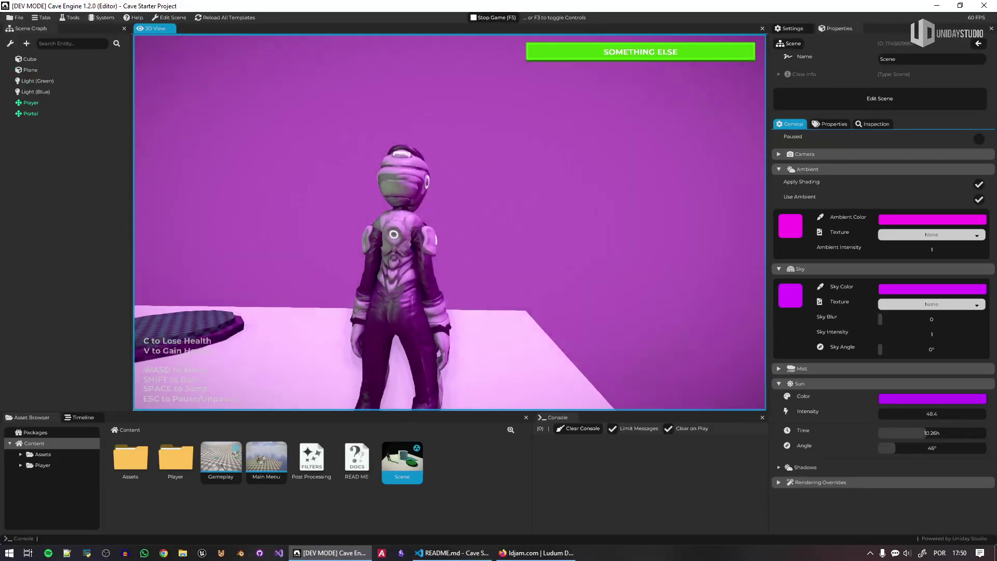
key(w)
key(d)
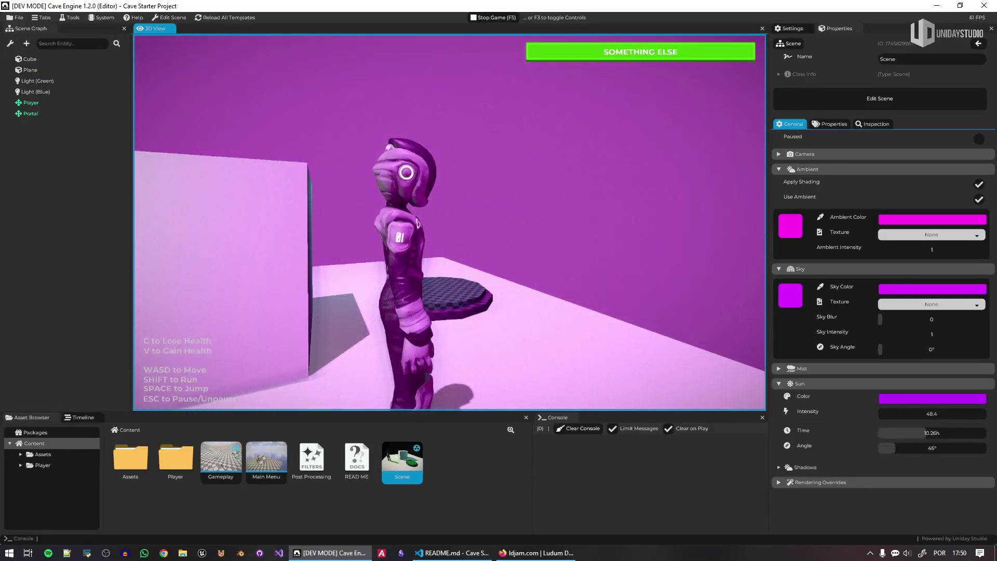
key(w)
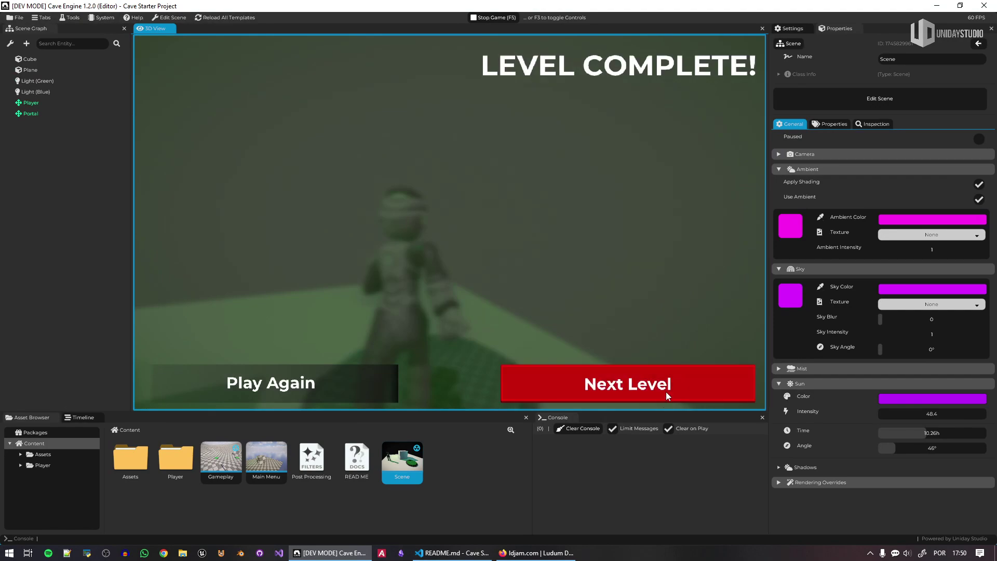
click(666, 395)
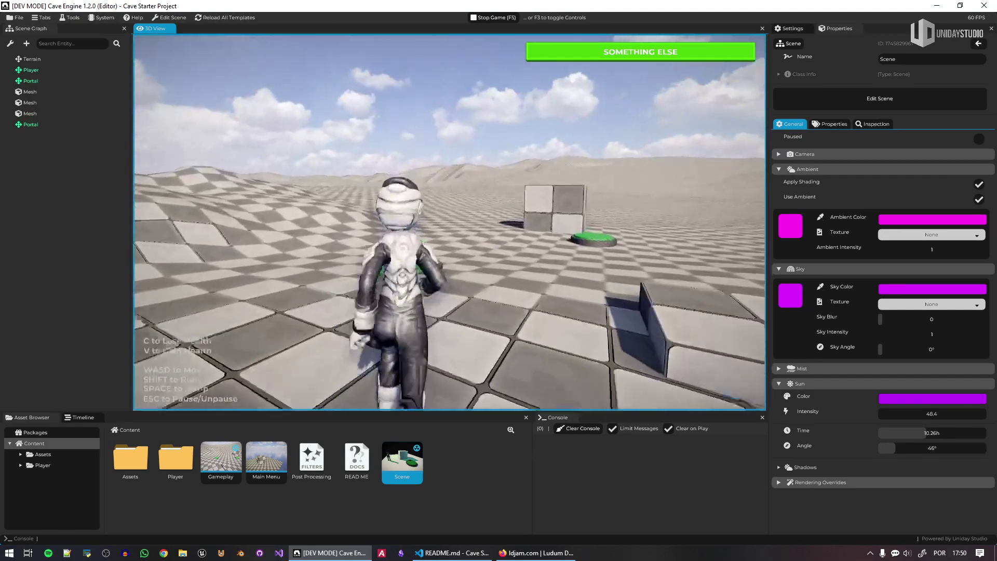
key(d)
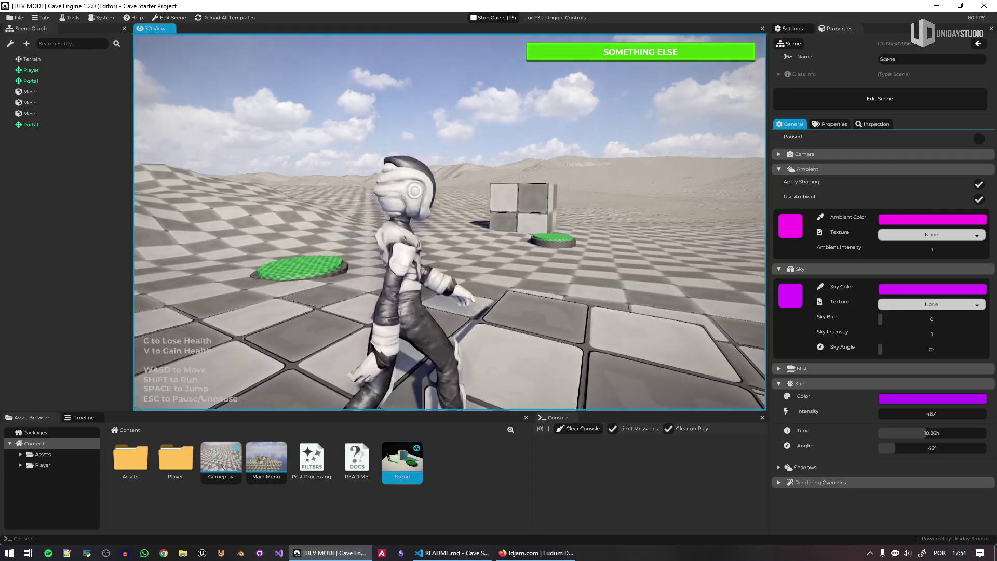
key(w)
key(d)
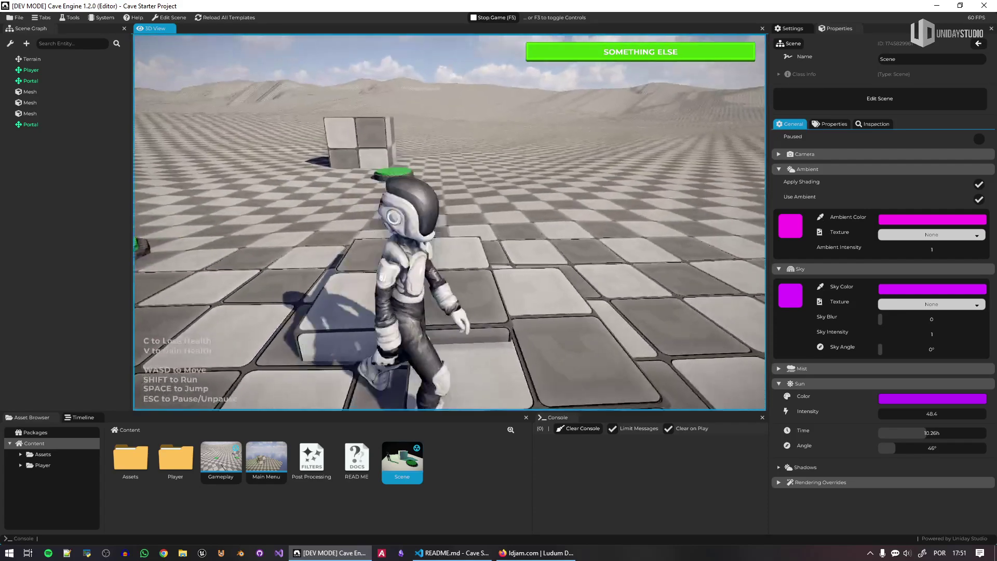
key(w)
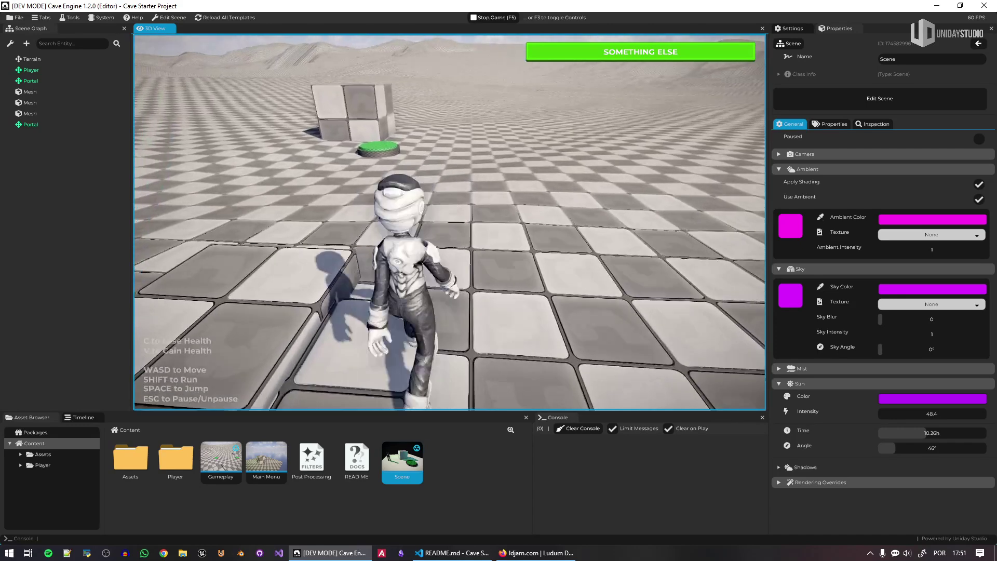
key(w)
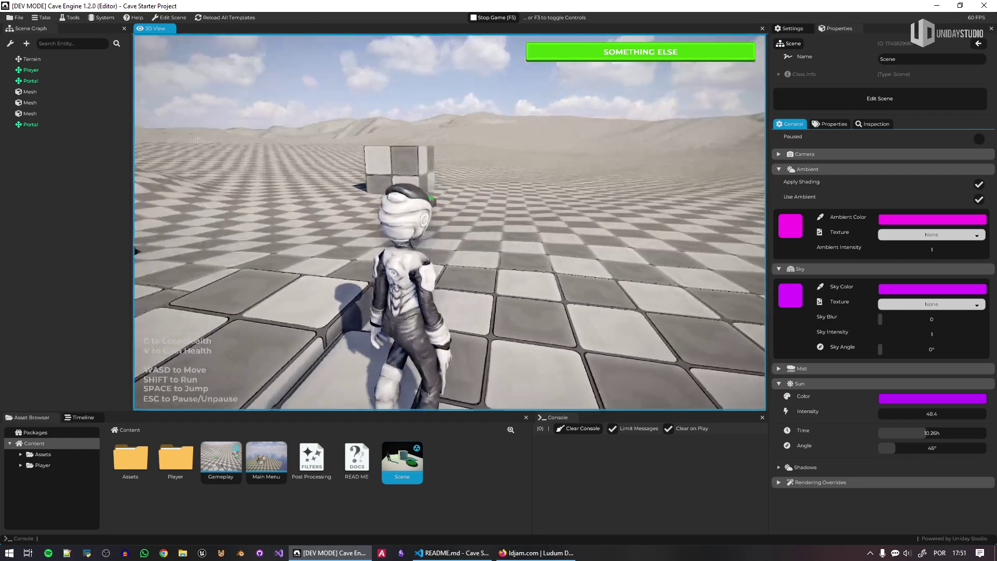
Pause to check Player.py in VS Code, resume the game, then stop it with F5.
key(Escape)
click(452, 553)
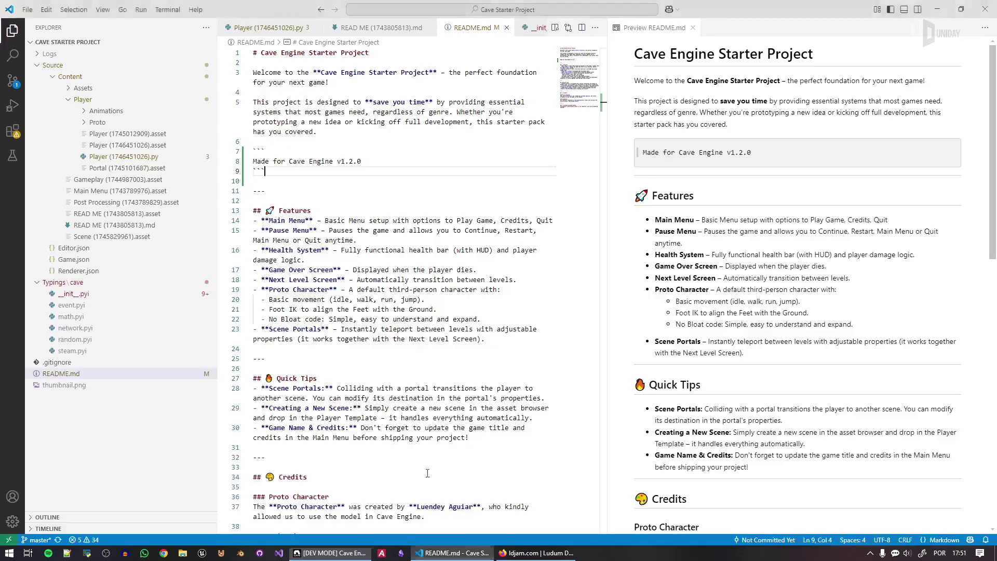
click(264, 32)
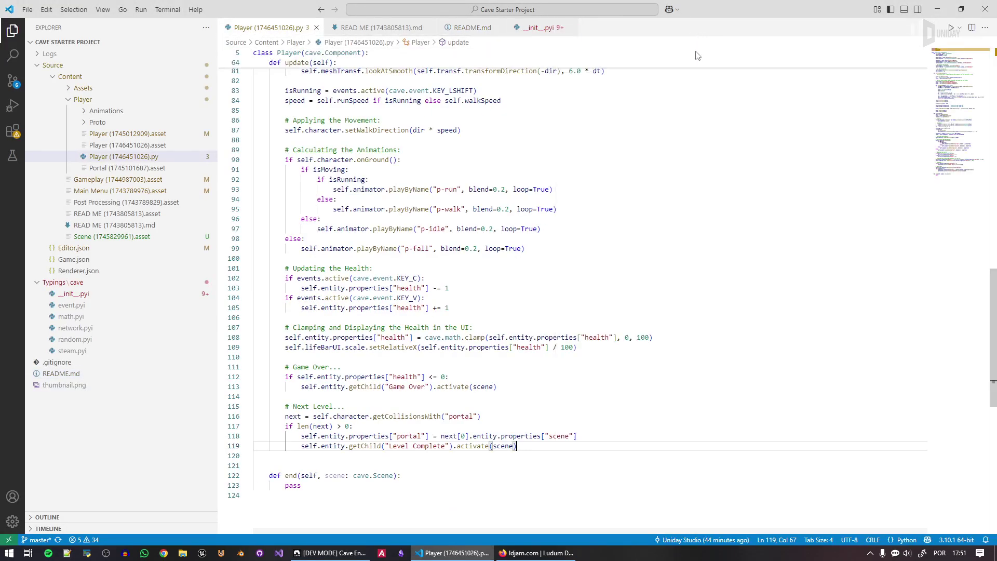
scroll(459, 274, up, 10)
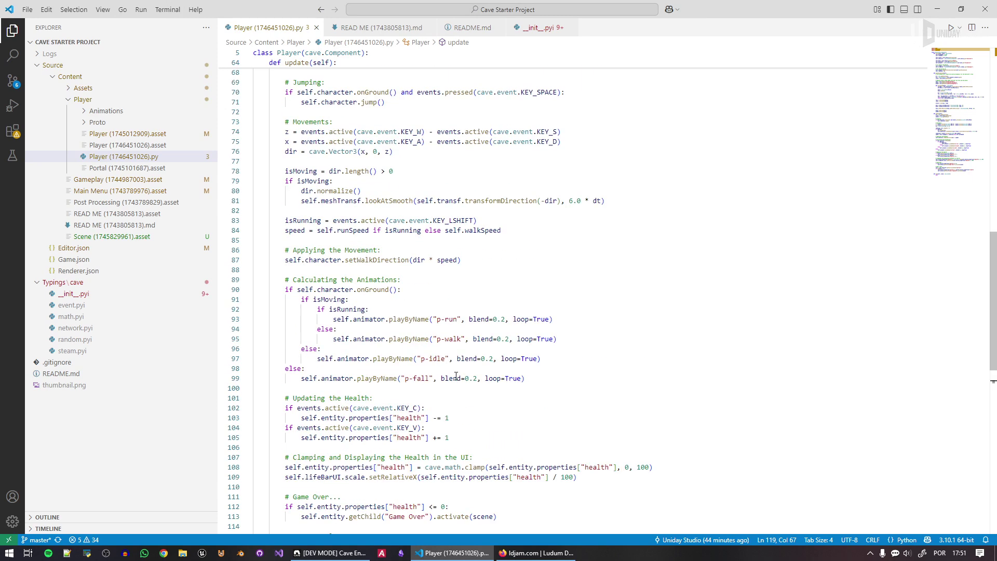
key(alt+Tab)
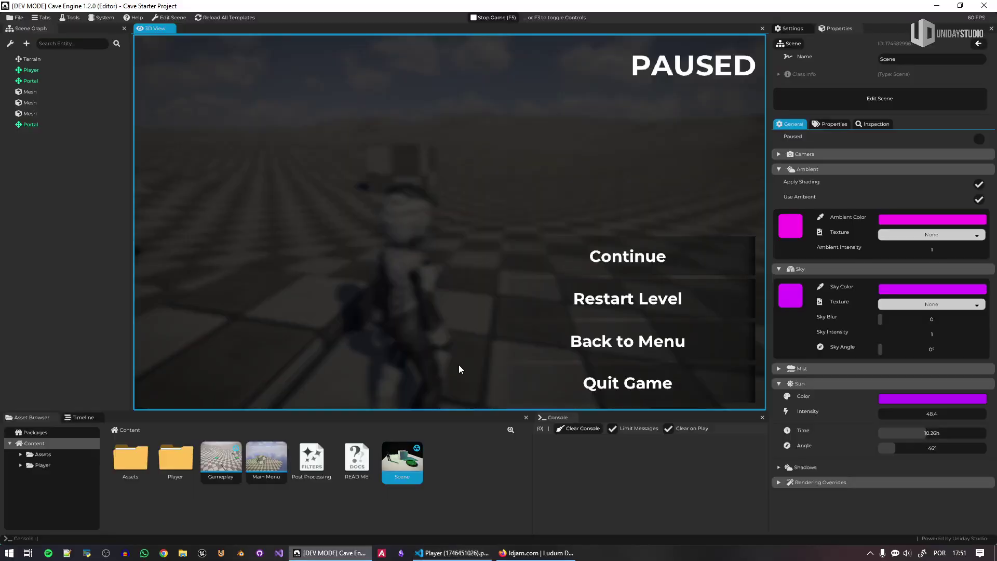
click(628, 256)
key(w)
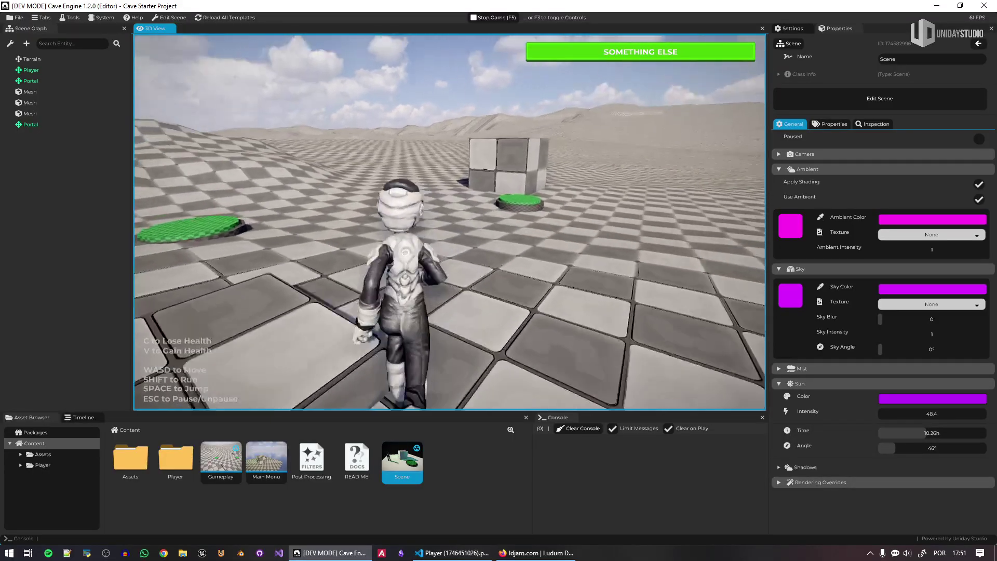
key(d)
key(s)
key(a)
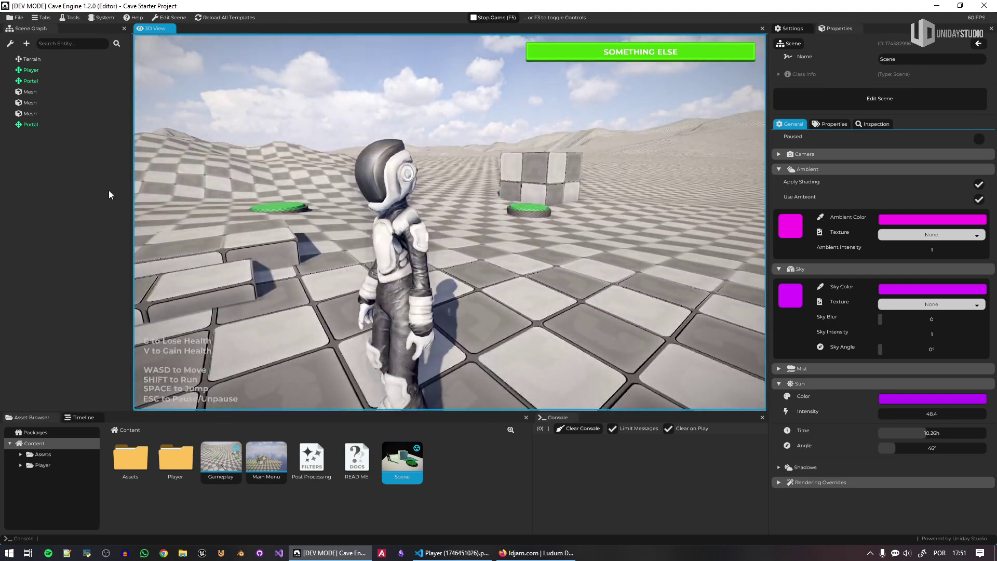
key(F5)
Switch Firefox to the Cave Engine itch.io tab, then bring the Cave Engine editor back.
click(550, 552)
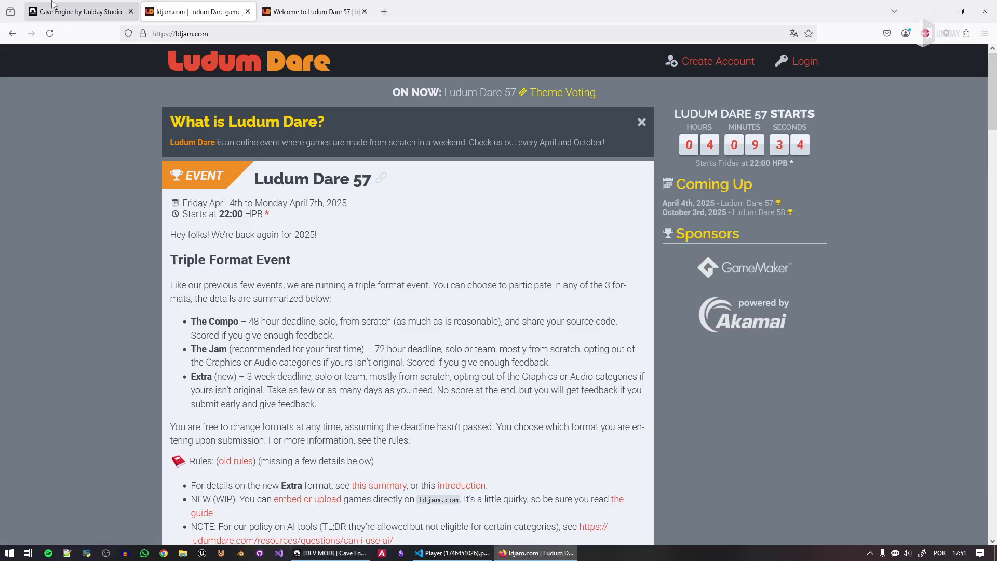
click(53, 4)
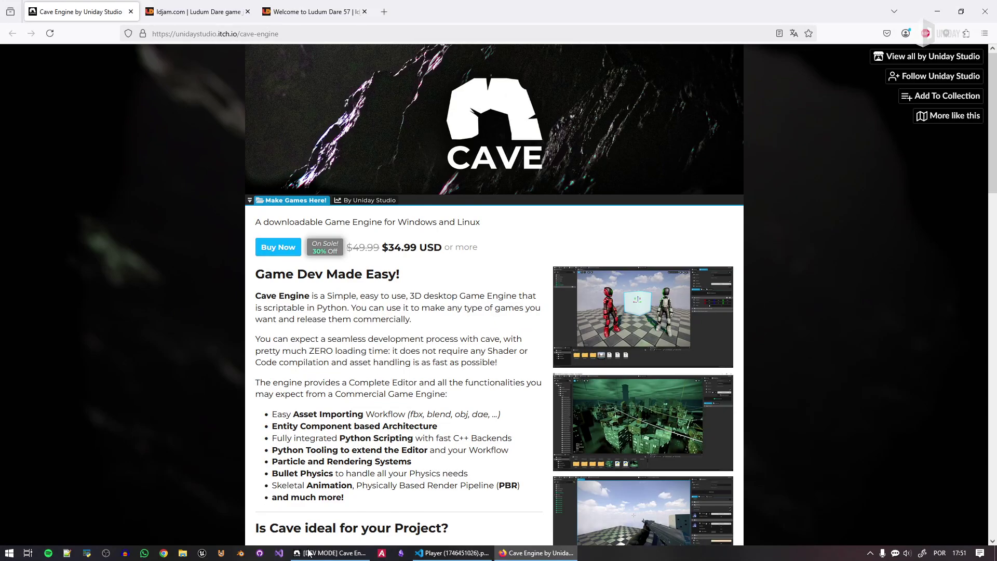
click(333, 553)
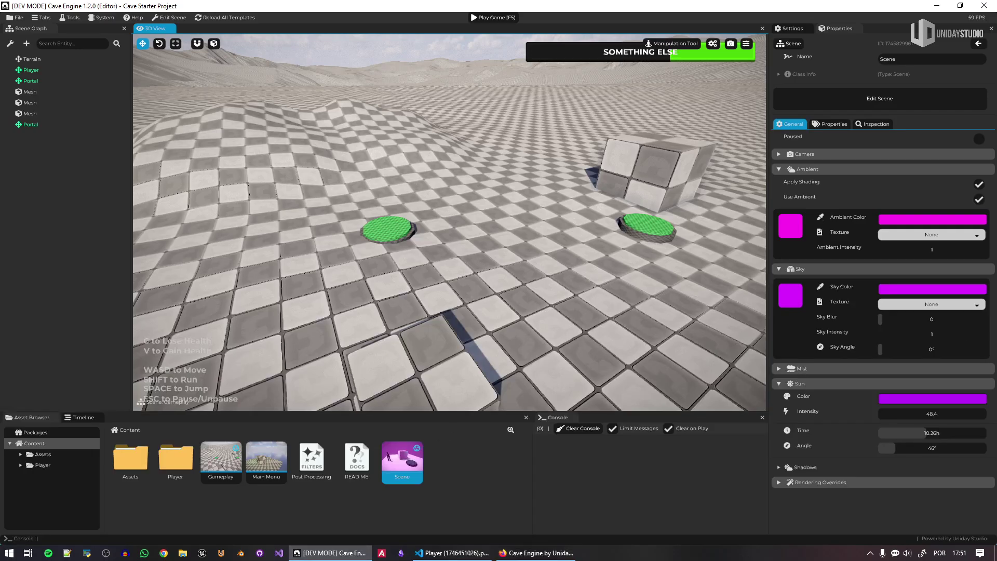